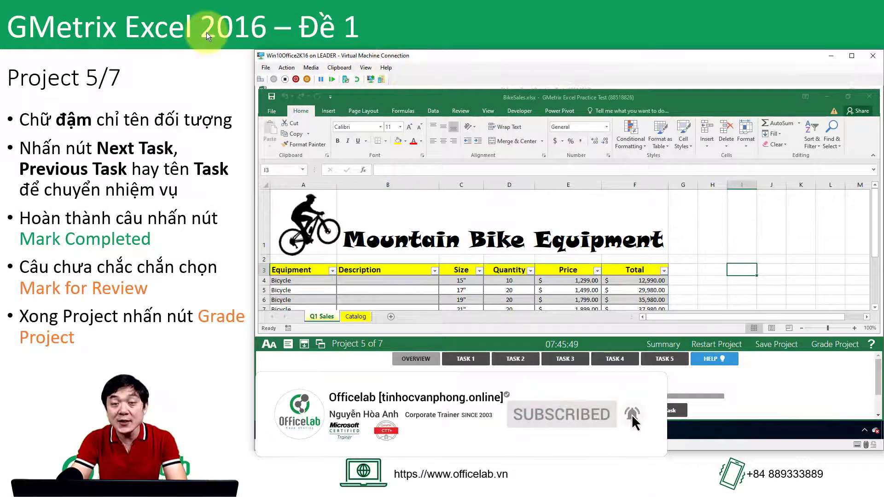
# Show the Bike Sales project overview in the GMetrix panel.
pyautogui.click(466, 359)
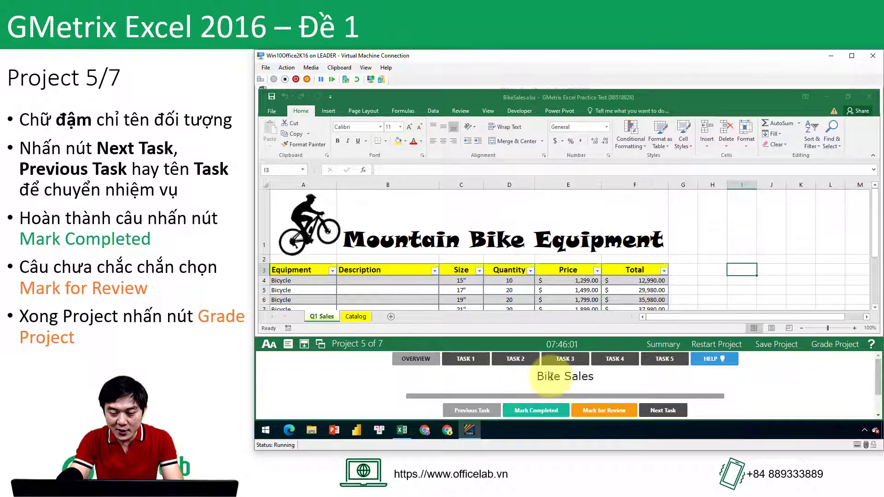
pyautogui.scroll(-1, 552, 377)
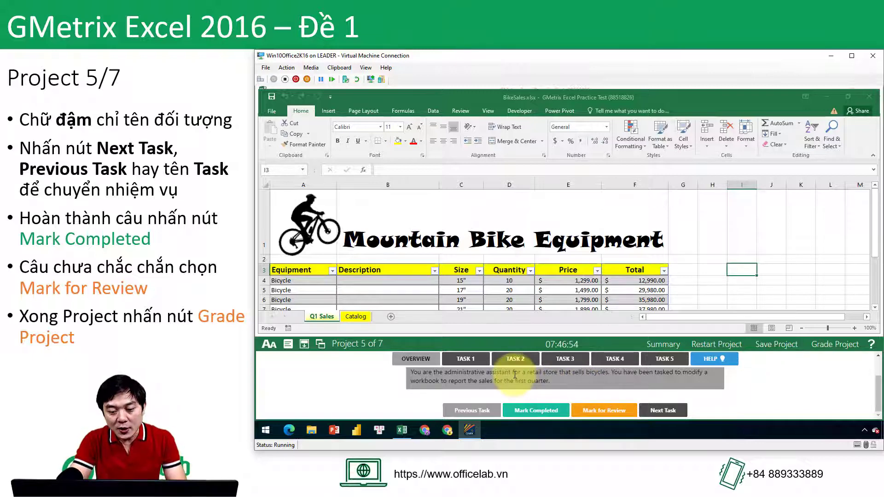
# Display Task 1's instructions about keeping rows 1–3 of Q1 Sales visible.
pyautogui.click(465, 358)
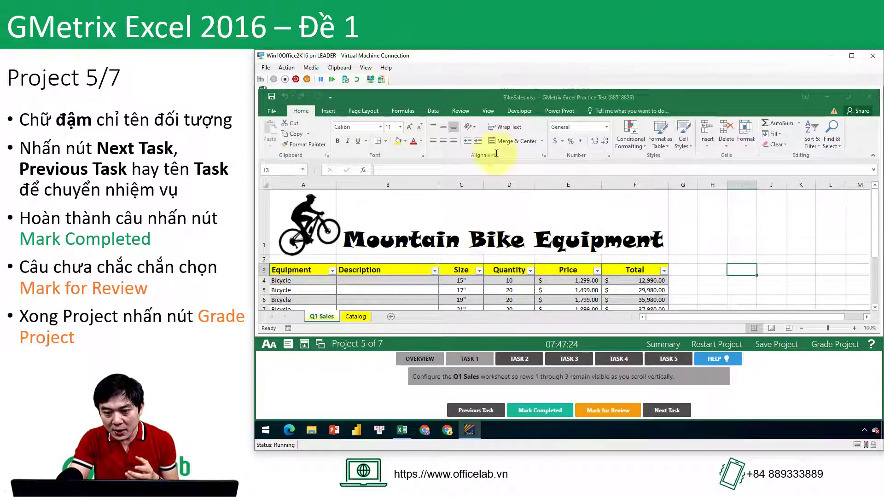
# Scroll up and down through the Q1 Sales table to review its rows.
pyautogui.click(475, 95)
pyautogui.scroll(-1, 500, 240)
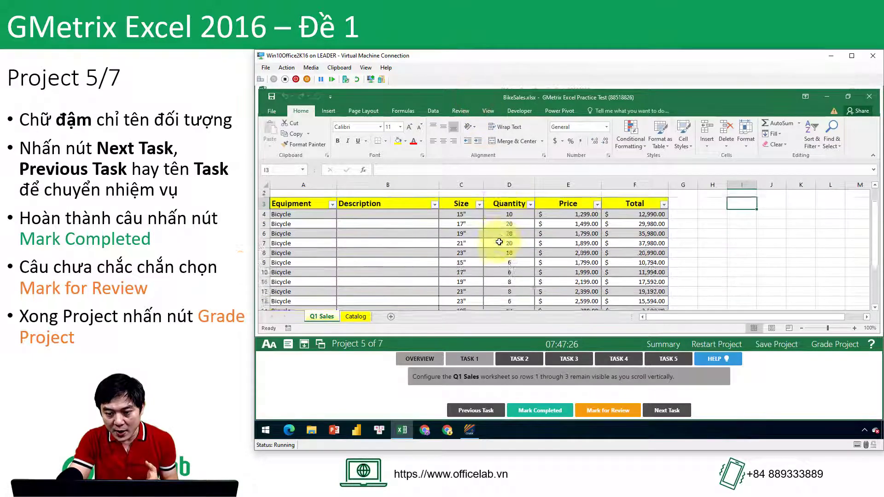
pyautogui.scroll(-3, 499, 242)
pyautogui.scroll(-2, 499, 241)
pyautogui.scroll(3, 506, 240)
pyautogui.scroll(3, 522, 241)
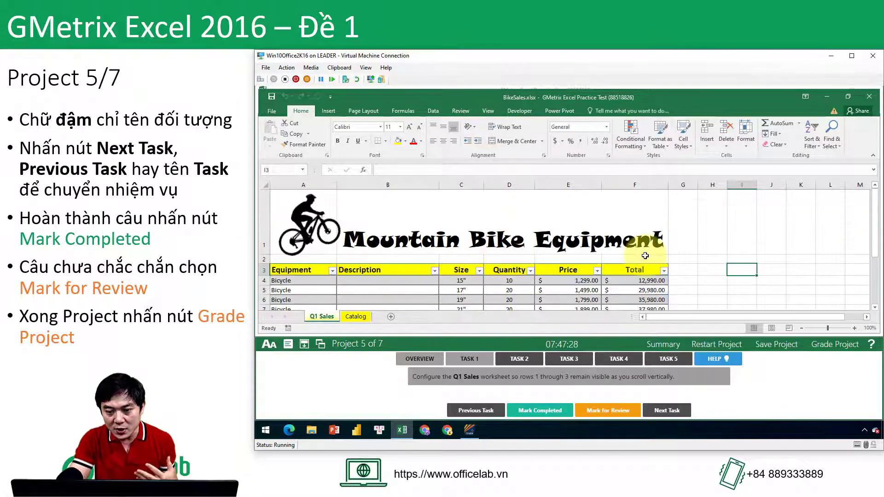
pyautogui.scroll(-2, 656, 255)
pyautogui.scroll(-1, 656, 255)
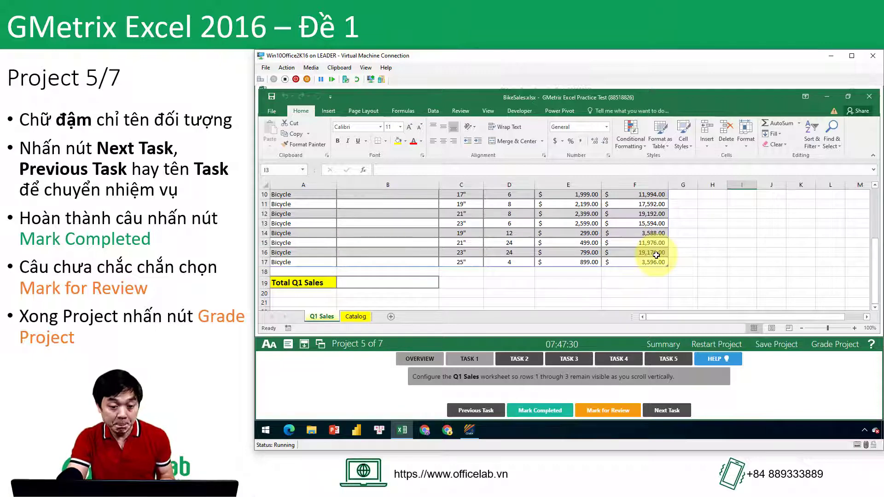
pyautogui.scroll(2, 571, 253)
pyautogui.scroll(1, 562, 253)
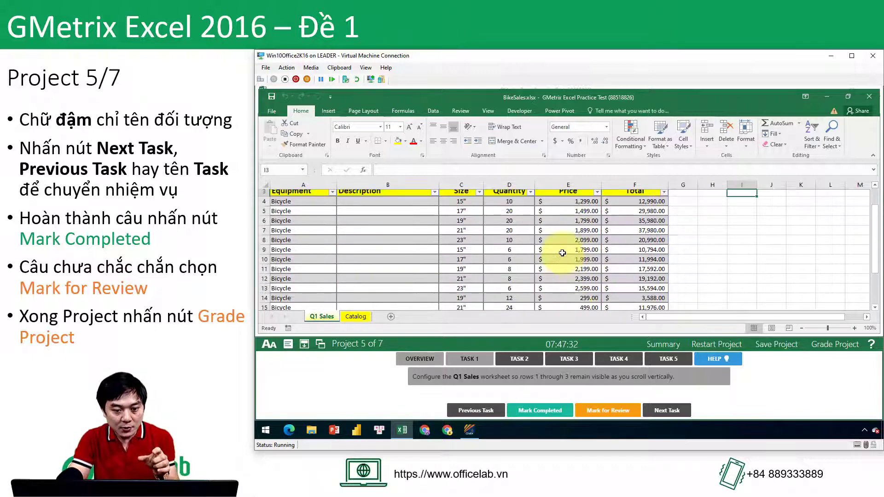
pyautogui.scroll(1, 562, 253)
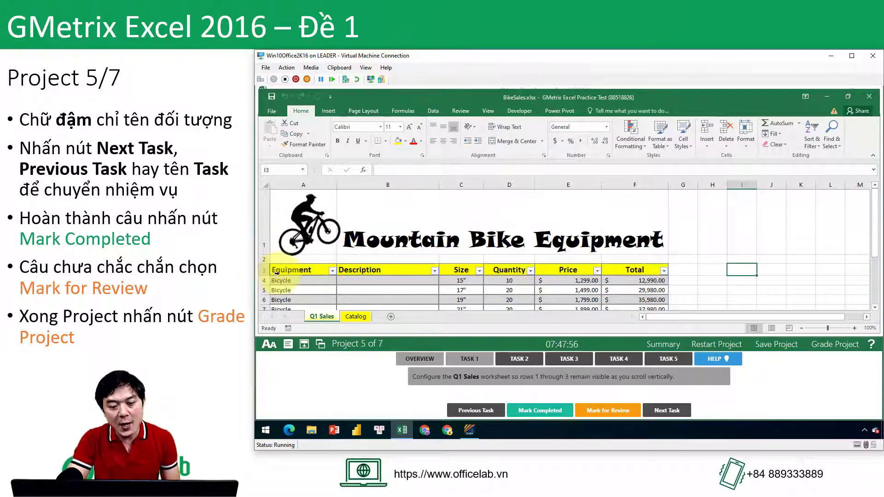
# Select cell A4, directly below header rows 1–3.
pyautogui.moveTo(265, 216); pyautogui.dragTo(267, 256)
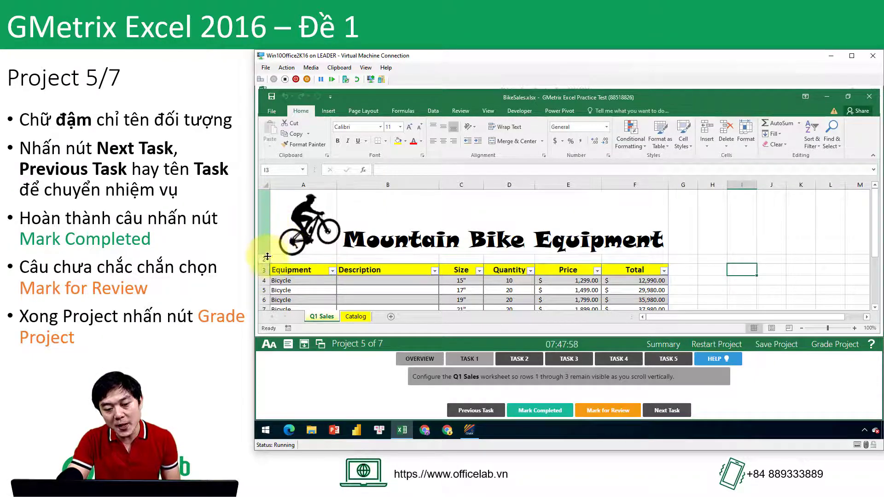
pyautogui.click(264, 281)
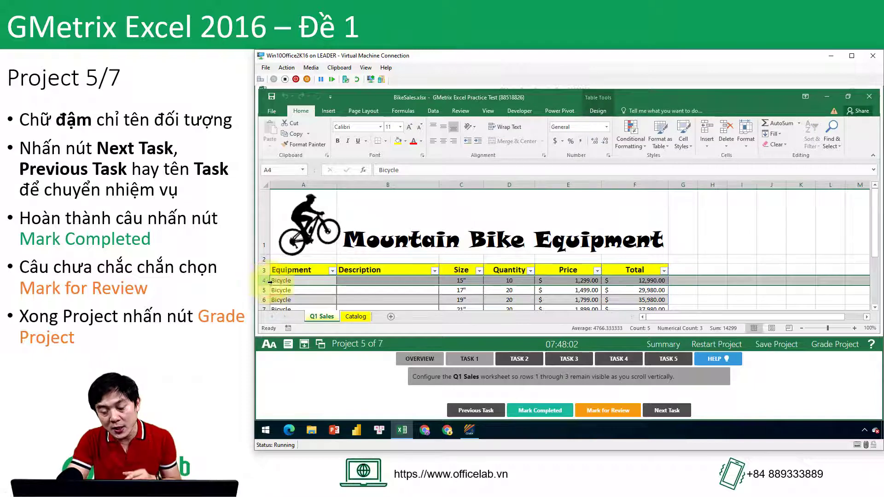
pyautogui.click(285, 283)
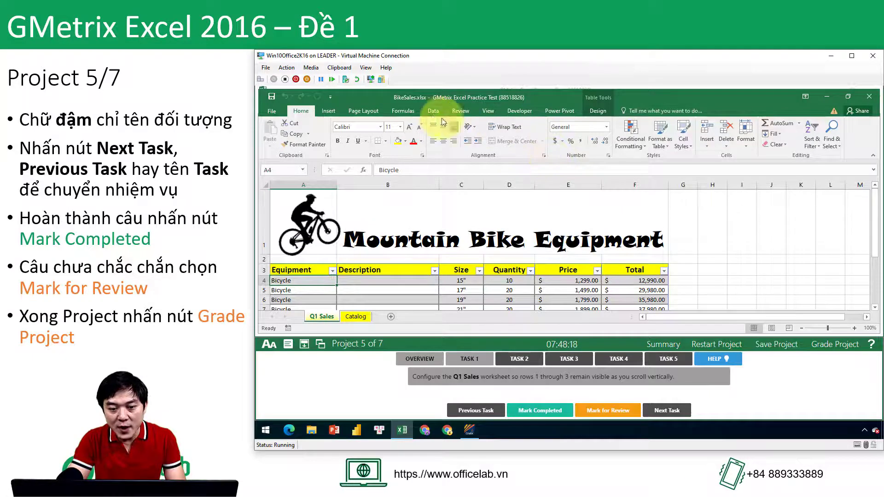
# Freeze panes above row 4, test by scrolling, mark Task 1 completed, and open Task 2.
pyautogui.click(488, 113)
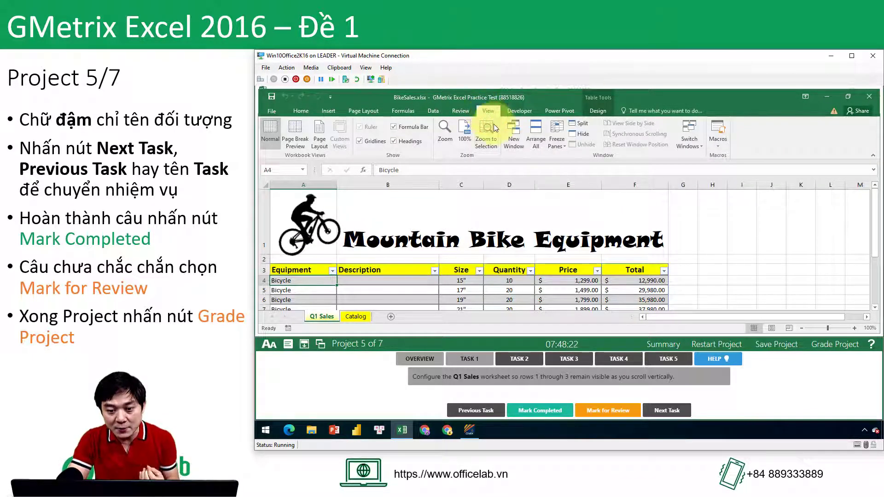
pyautogui.click(558, 138)
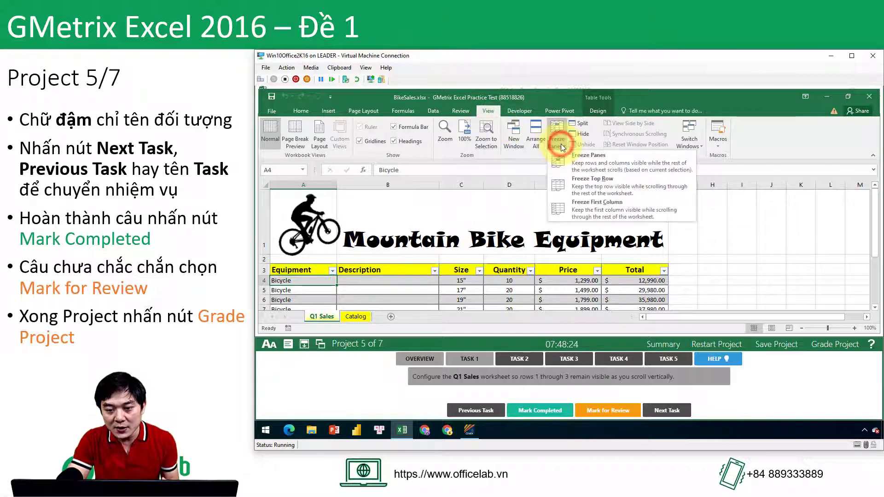
pyautogui.click(574, 158)
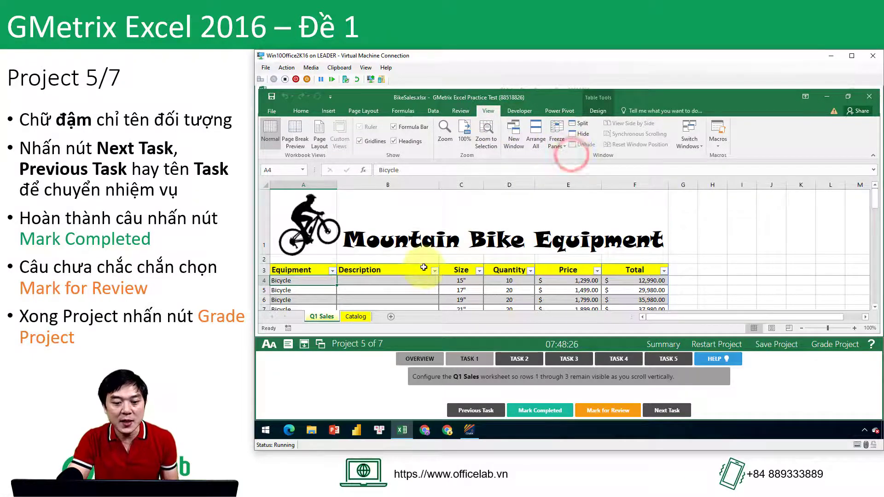
pyautogui.scroll(-1, 413, 272)
pyautogui.scroll(1, 413, 272)
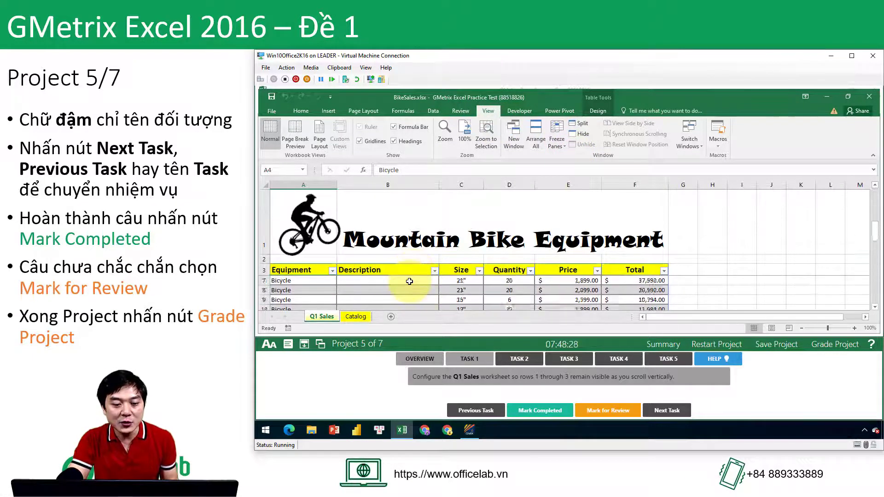
pyautogui.scroll(1, 408, 281)
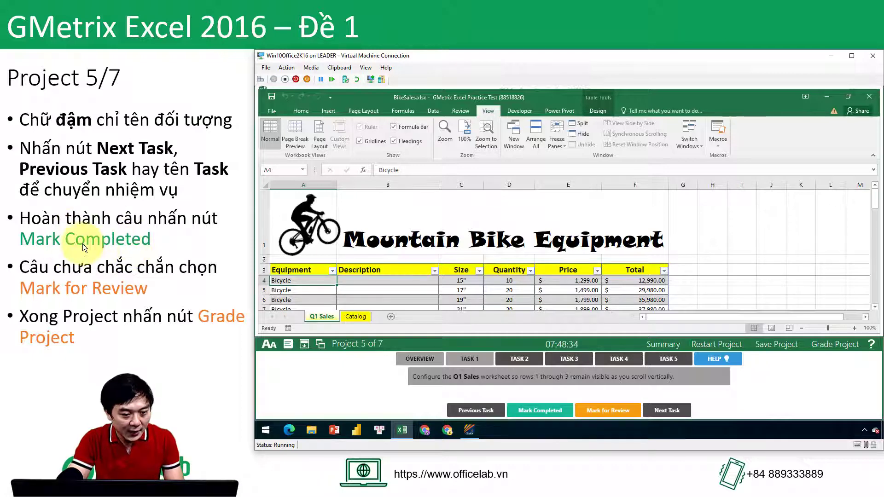
pyautogui.click(537, 410)
pyautogui.click(513, 362)
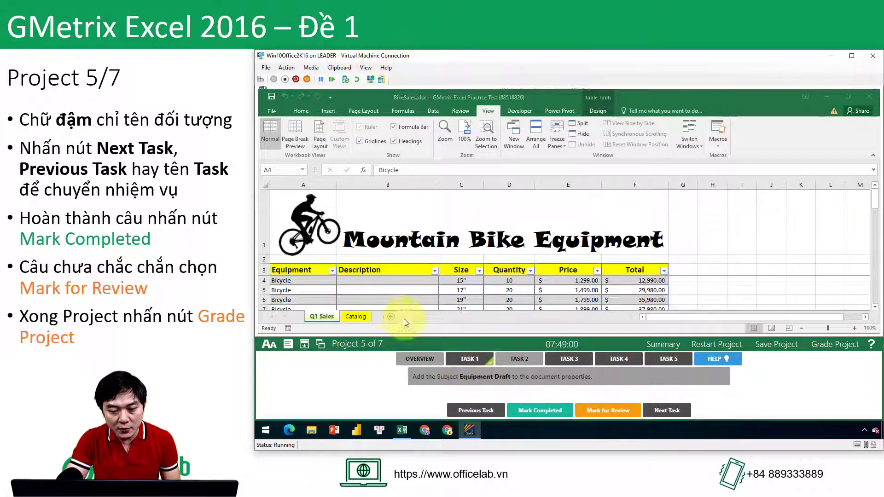
# Select 'Equipment Draft' in the task text and go to the workbook's File Info page.
pyautogui.moveTo(460, 376); pyautogui.dragTo(512, 376)
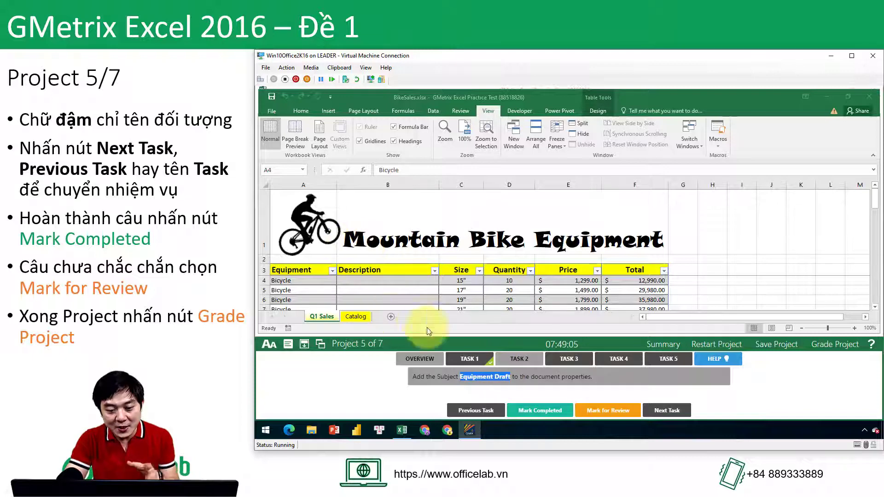
pyautogui.click(405, 299)
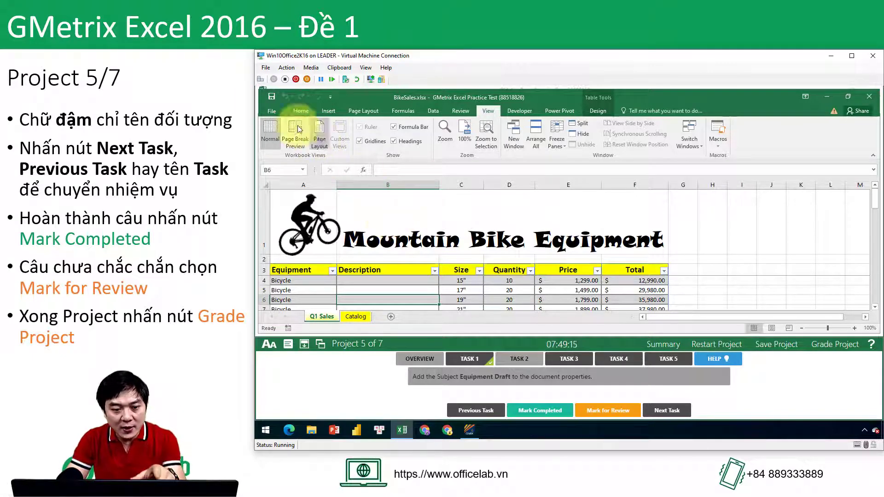
pyautogui.click(267, 112)
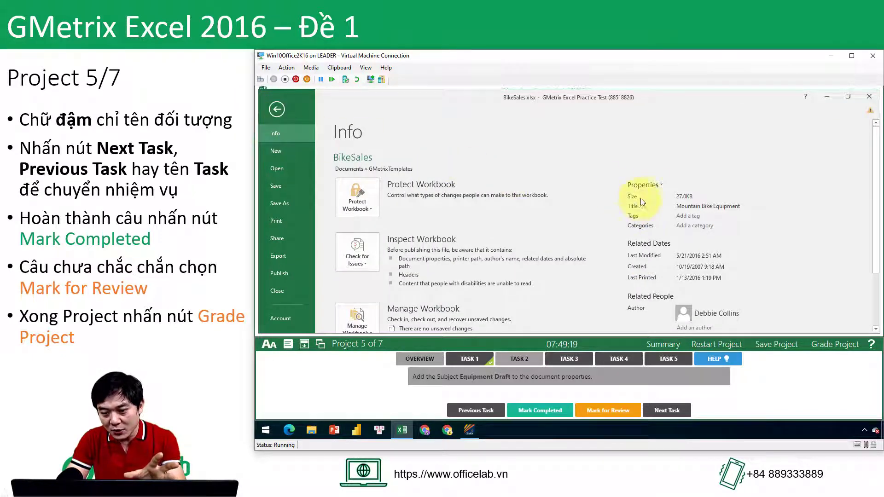
pyautogui.moveTo(712, 313)
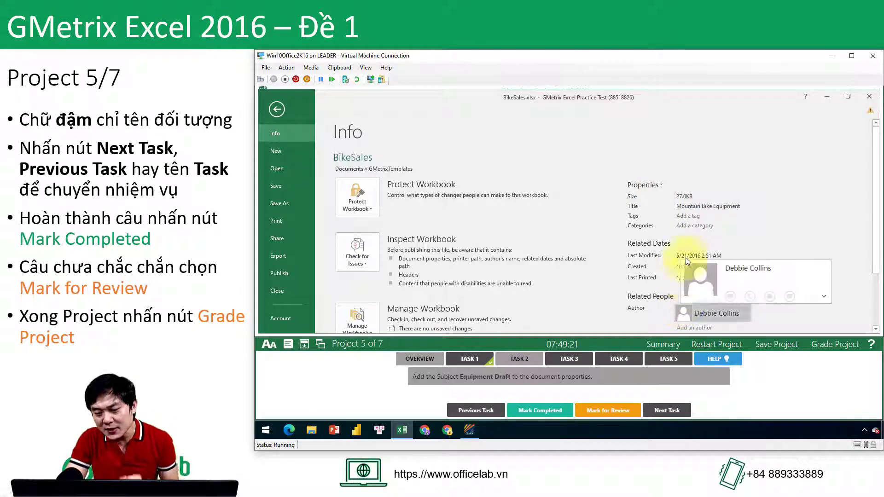
pyautogui.scroll(-1, 648, 208)
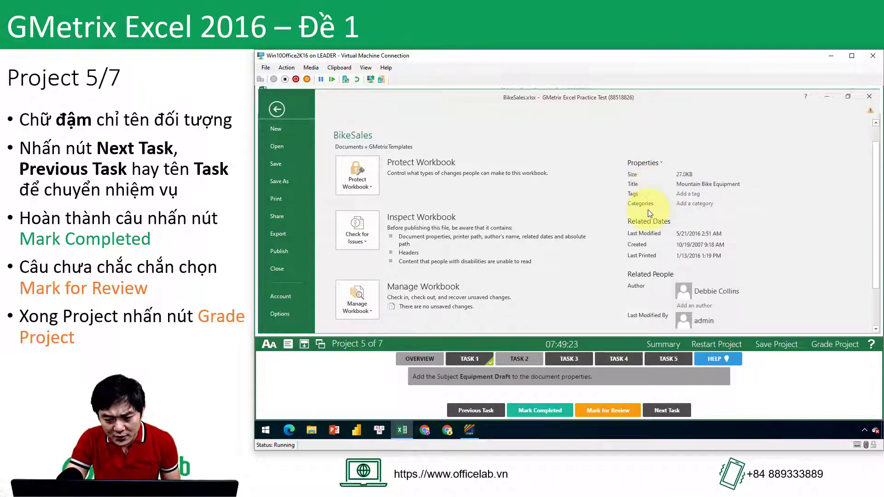
pyautogui.scroll(-1, 648, 209)
pyautogui.scroll(-1, 648, 209)
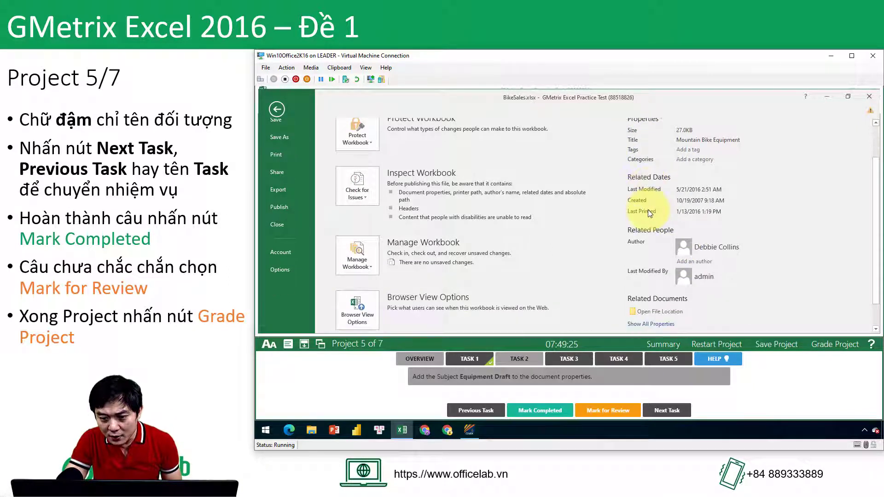
pyautogui.scroll(-1, 648, 209)
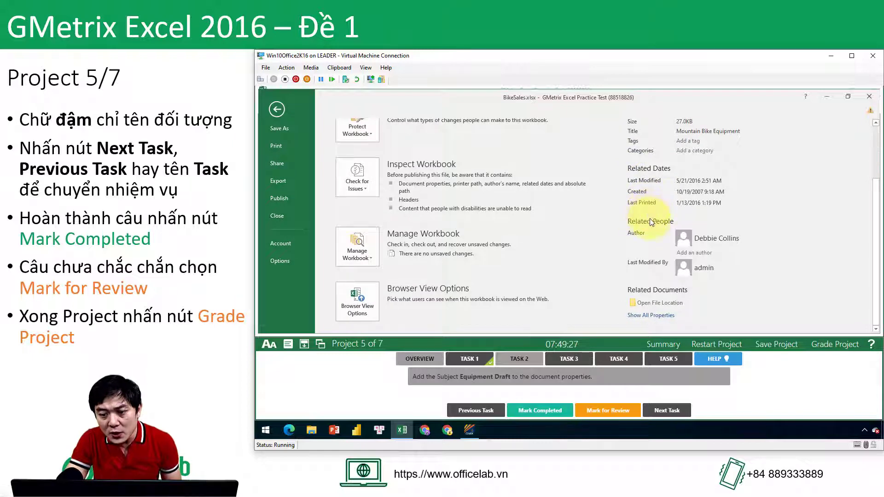
pyautogui.scroll(2, 650, 218)
pyautogui.scroll(1, 650, 218)
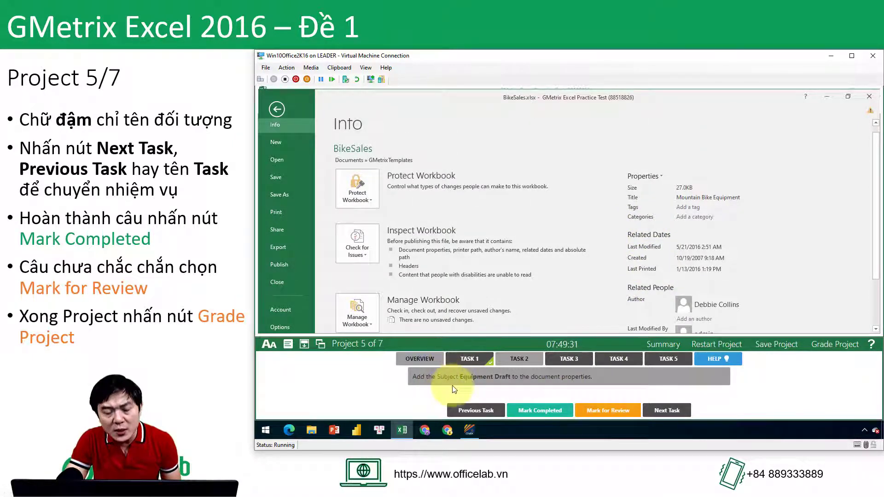
# Set the Subject property to 'Equipment Draft' and return to the worksheet.
pyautogui.click(654, 175)
pyautogui.click(657, 199)
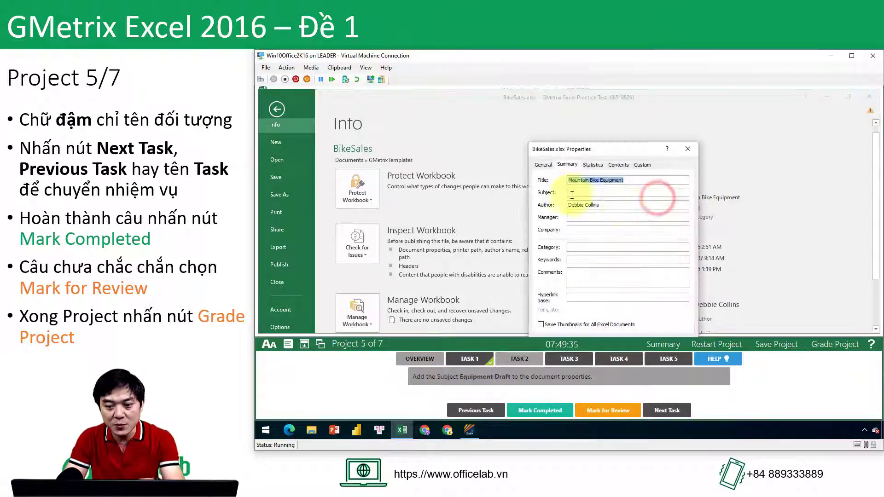
pyautogui.click(586, 191)
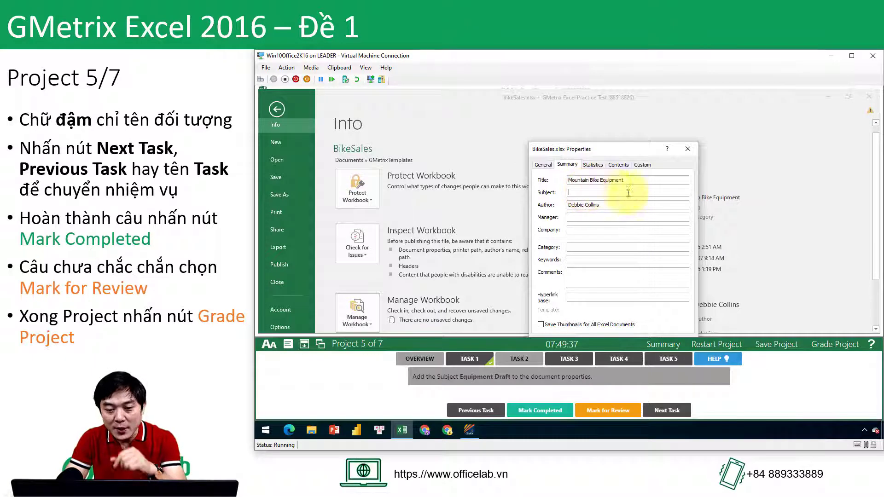
pyautogui.click(693, 150)
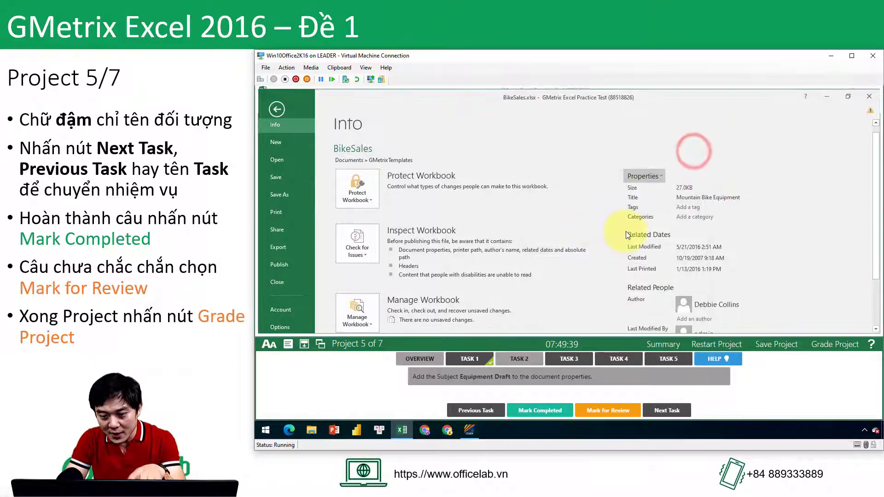
pyautogui.scroll(-3, 630, 234)
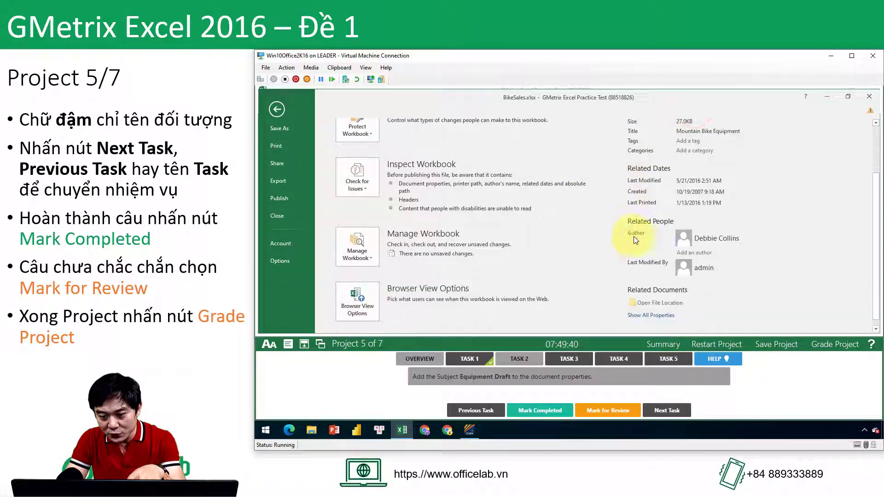
pyautogui.click(641, 316)
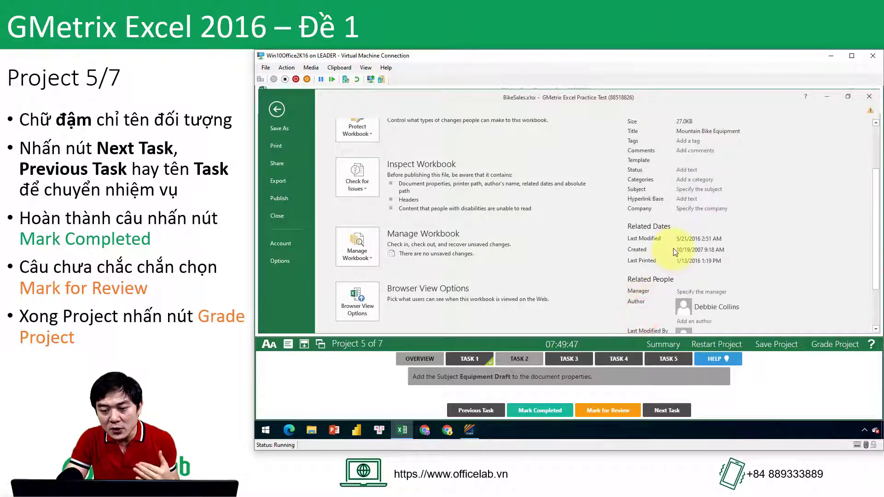
pyautogui.scroll(2, 673, 247)
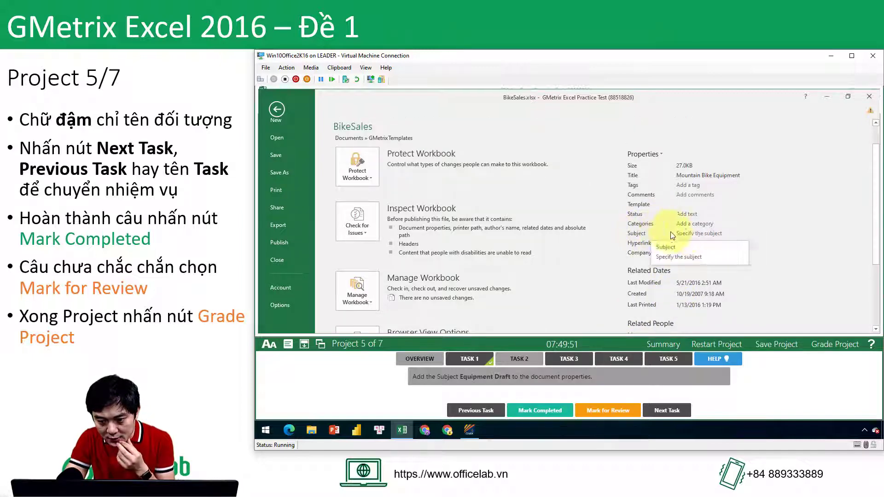
pyautogui.click(692, 233)
pyautogui.write('Equipment Draft')
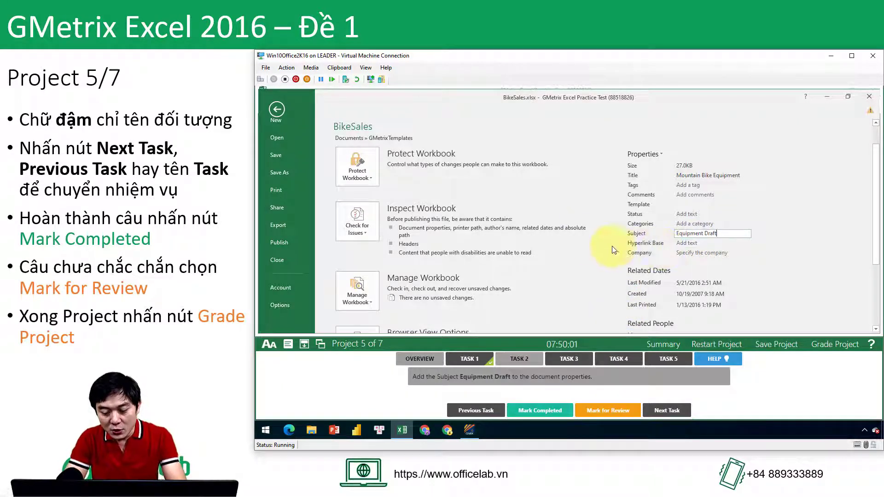
pyautogui.click(593, 242)
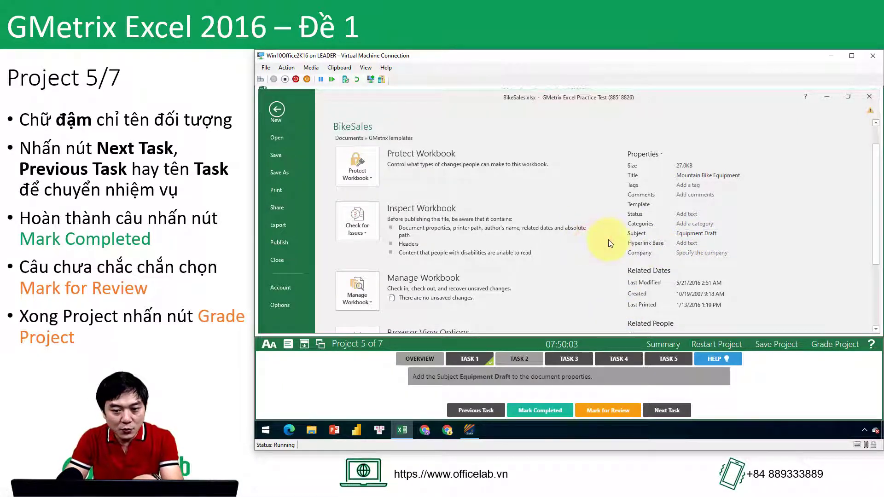
pyautogui.click(276, 109)
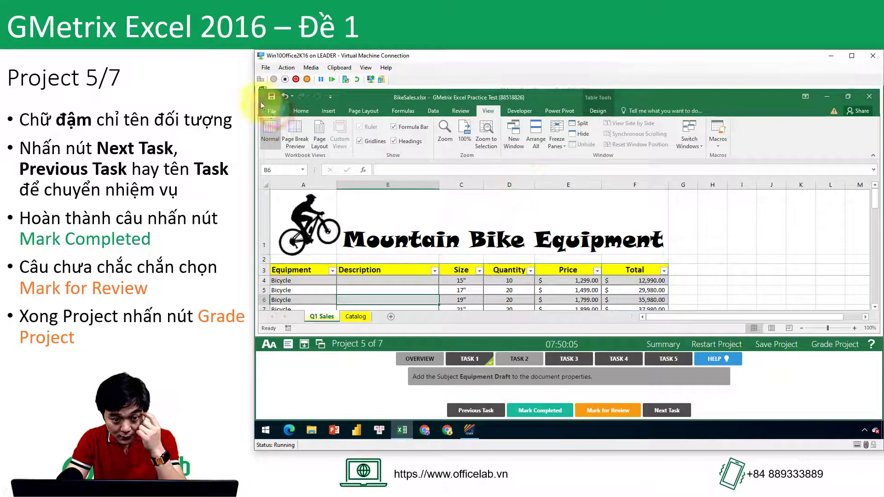
# Verify the Subject in File Info, mark Task 2 completed, and open Task 3.
pyautogui.click(269, 112)
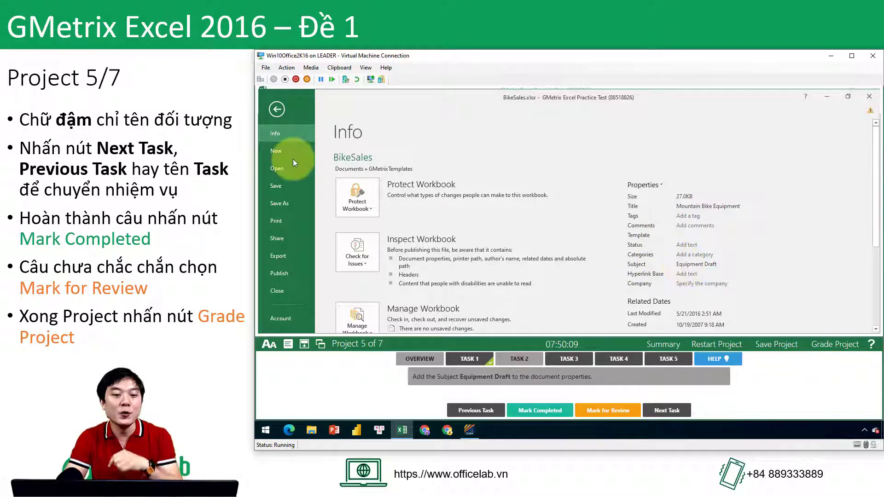
pyautogui.click(281, 111)
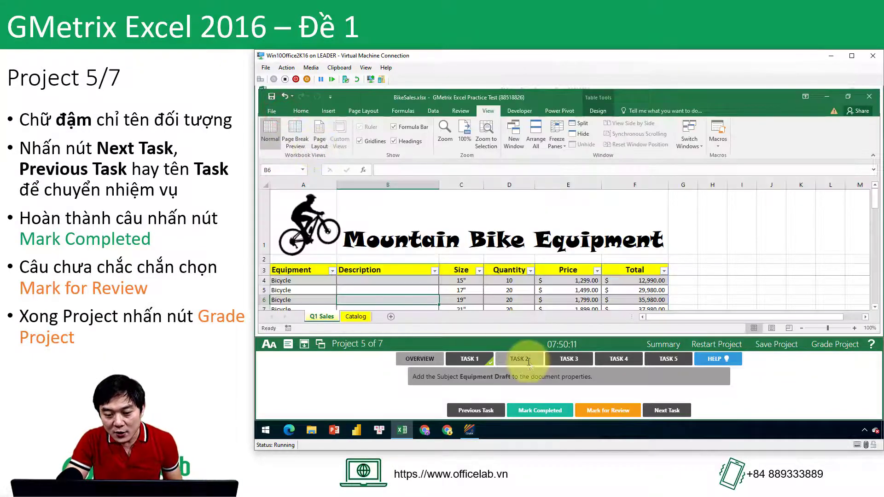
pyautogui.click(529, 413)
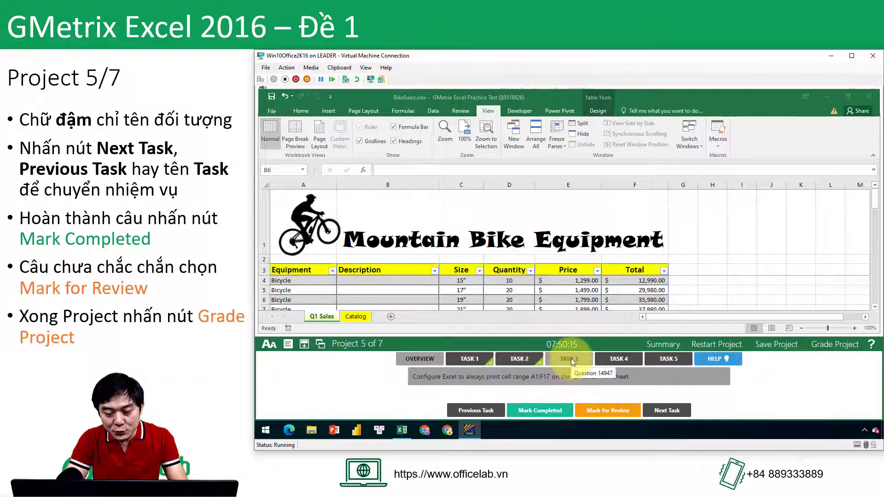
pyautogui.click(522, 362)
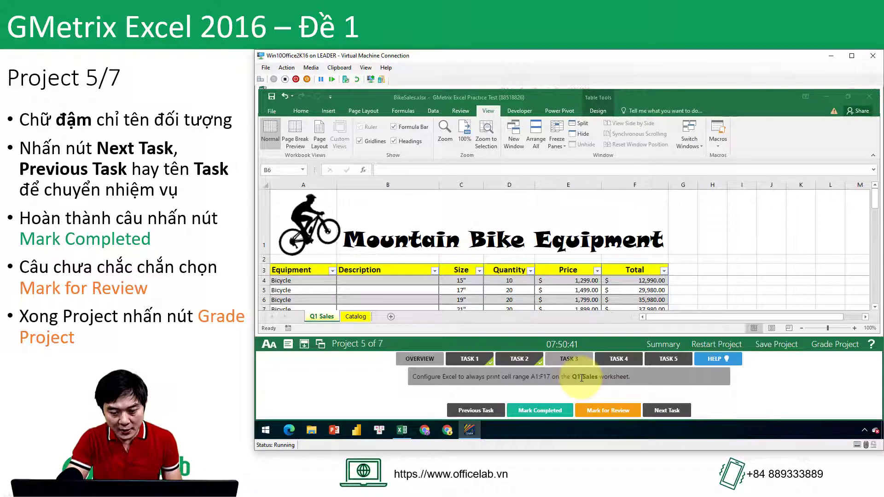
# Select A1:F17 on Q1 Sales, from cell A1 down to F17.
pyautogui.click(282, 198)
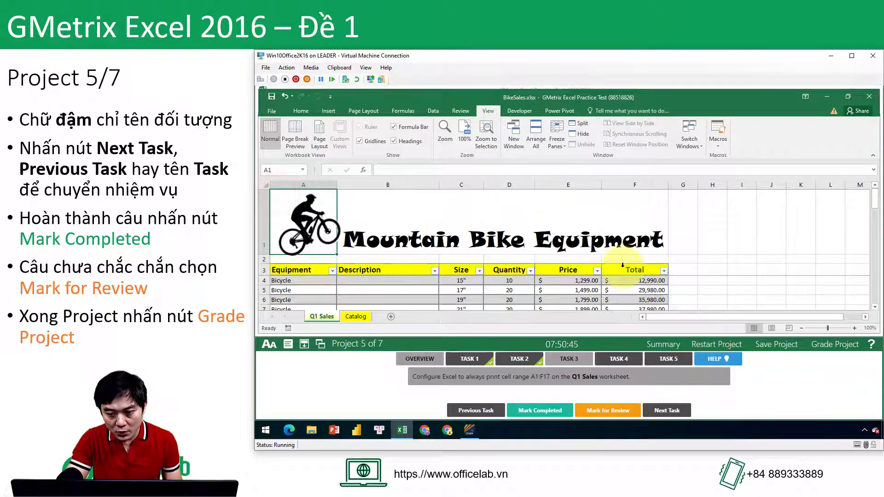
pyautogui.scroll(-2, 622, 272)
pyautogui.scroll(-1, 622, 279)
pyautogui.scroll(-1, 620, 288)
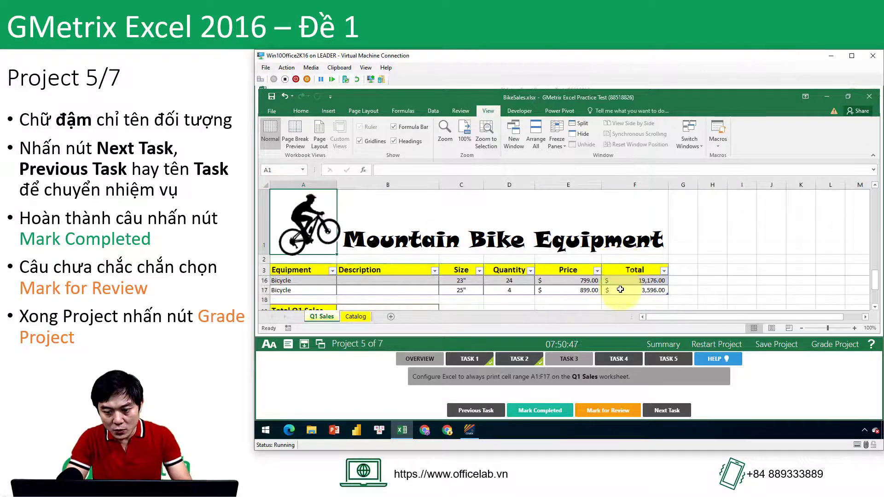
pyautogui.keyDown('shift'); pyautogui.click(621, 290); pyautogui.keyUp('shift')
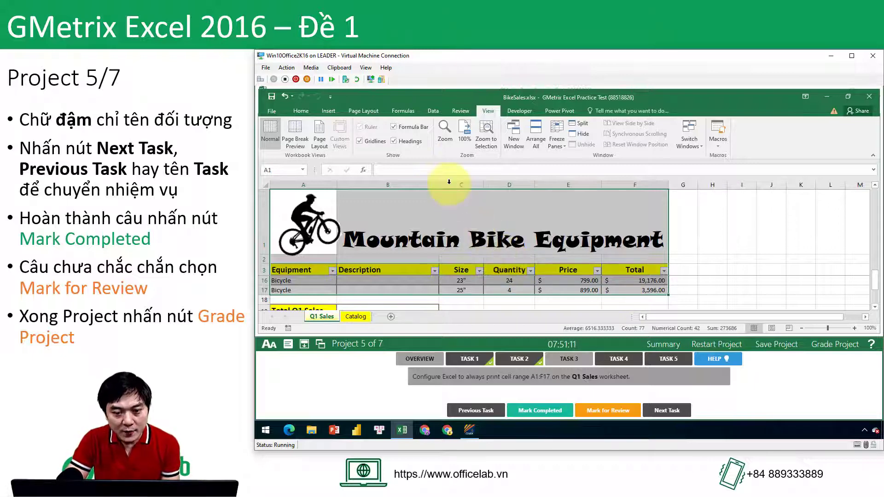
# Set A1:F17 as the print area via Page Layout, then confirm it in print preview.
pyautogui.click(371, 111)
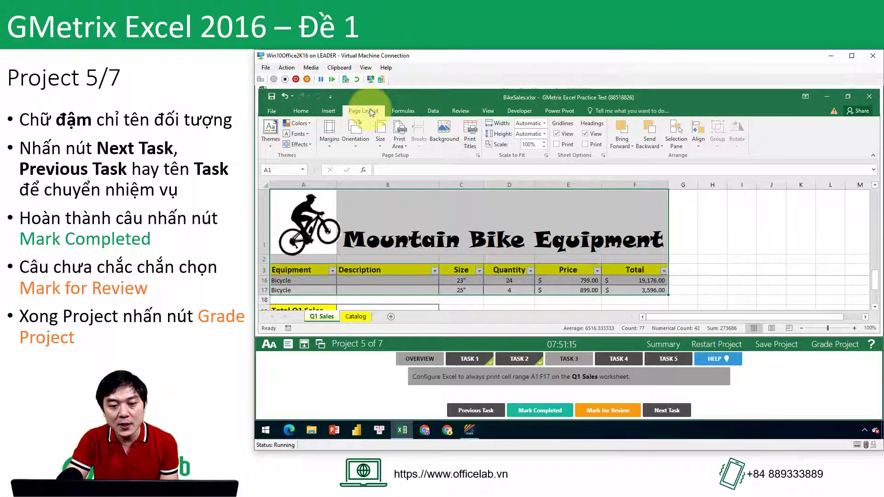
pyautogui.click(399, 143)
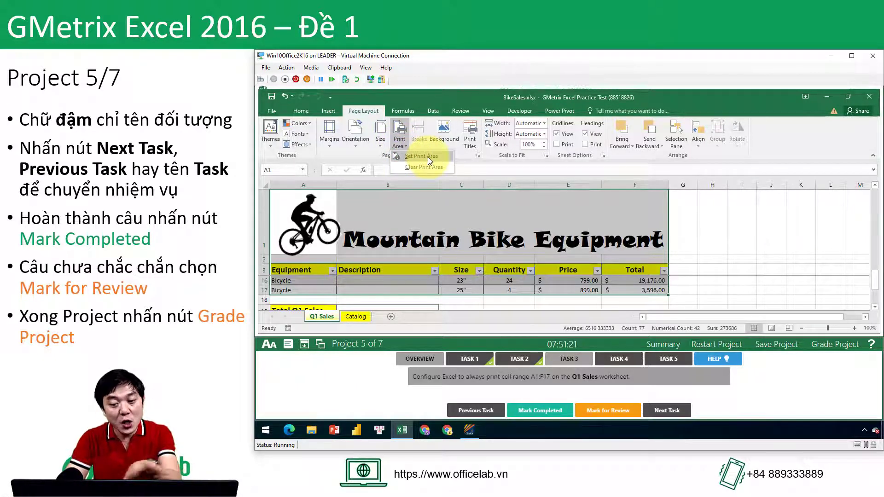
pyautogui.click(427, 156)
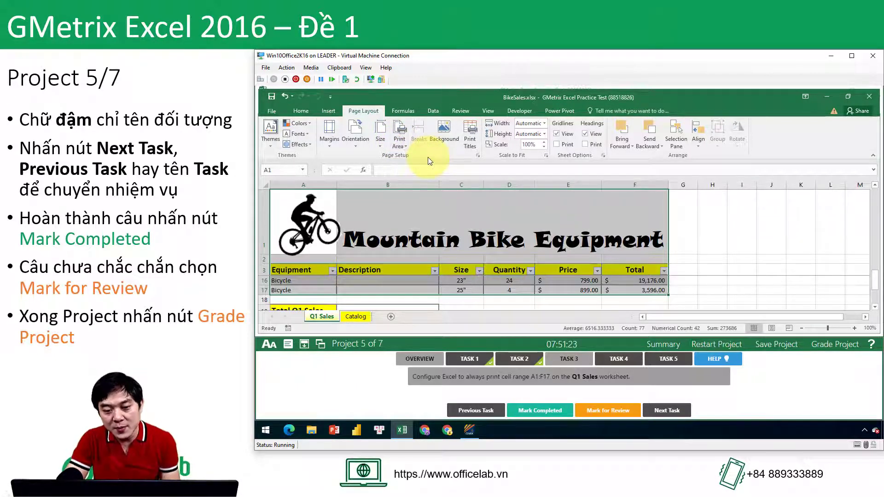
pyautogui.click(708, 288)
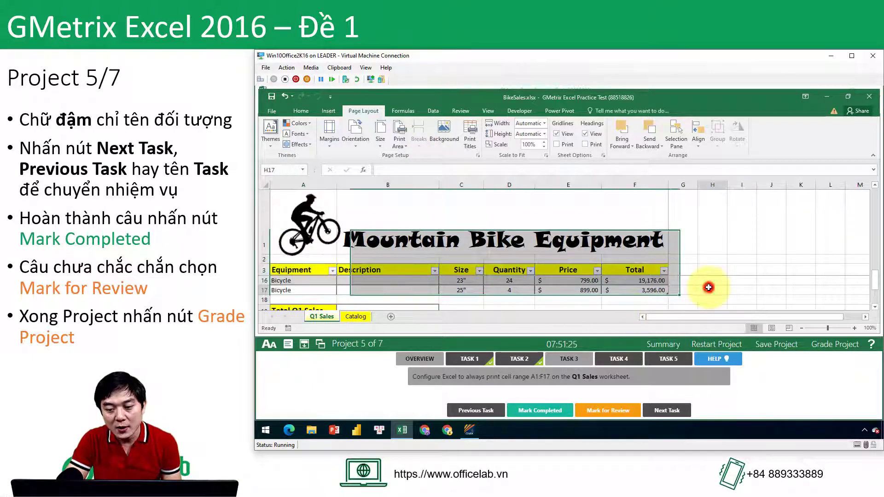
pyautogui.click(582, 300)
pyautogui.click(708, 295)
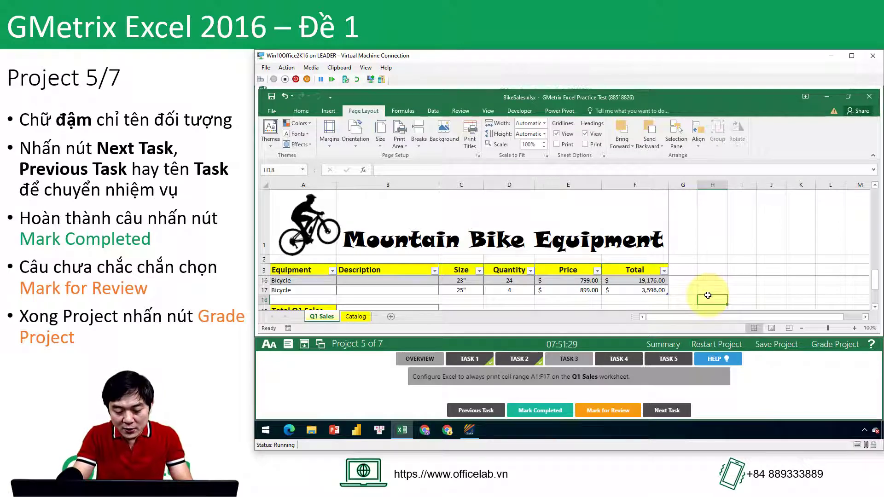
pyautogui.hotkey('ctrl', 'p')
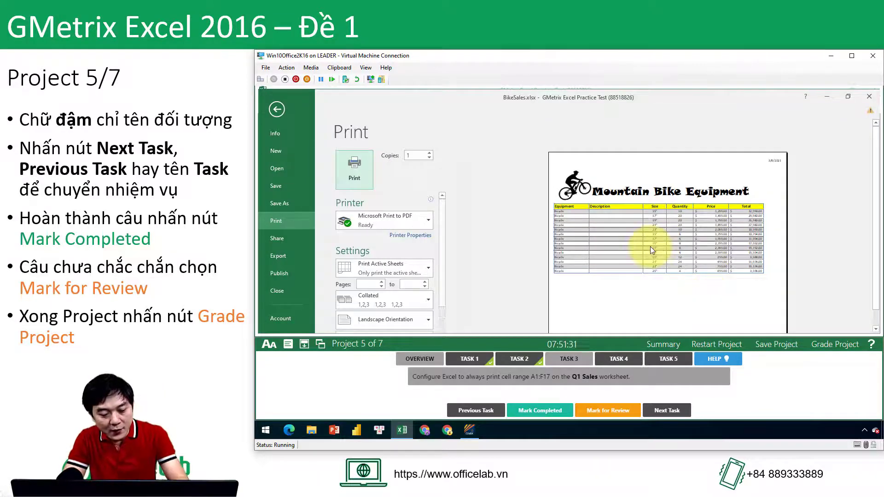
pyautogui.press('Escape')
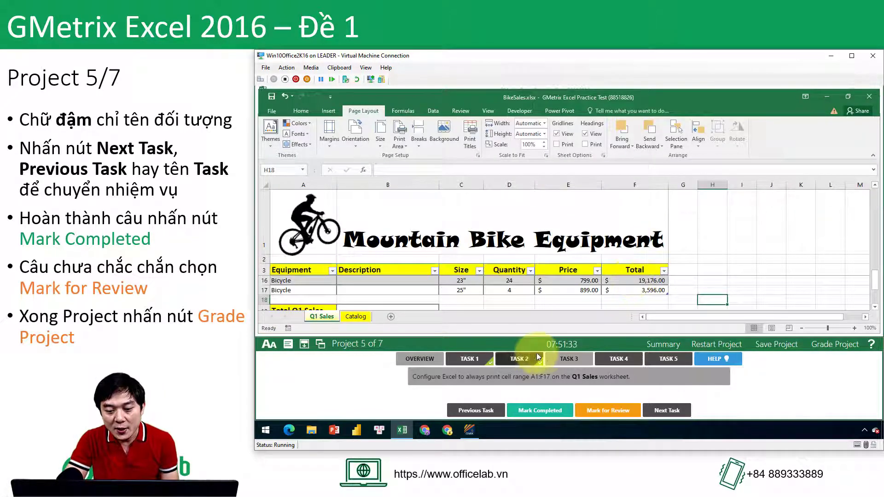
# Mark Task 3 completed and open Task 4 about totalling sales in B19.
pyautogui.click(553, 413)
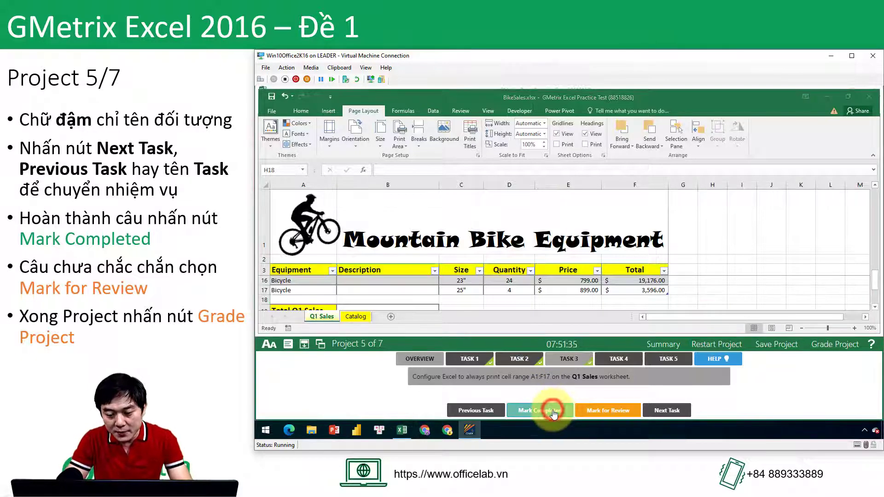
pyautogui.click(627, 358)
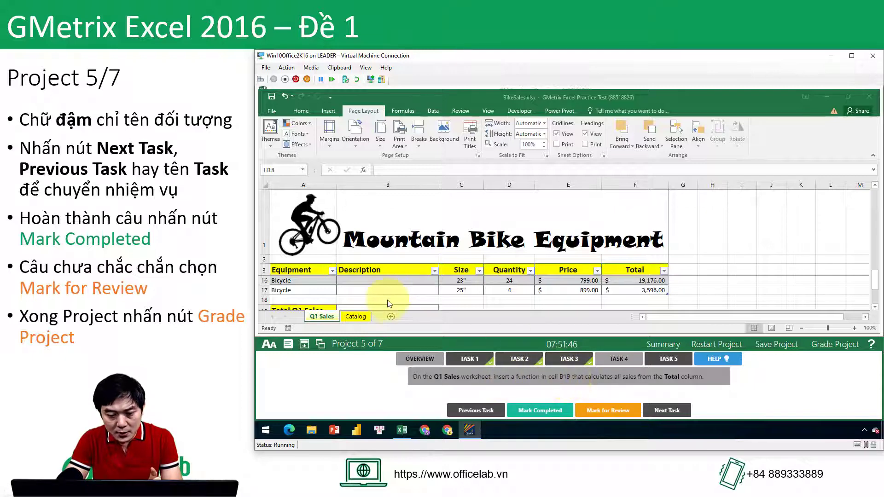
# Start the formula =SUM(Table1[Total]) in cell B19.
pyautogui.scroll(-1, 391, 299)
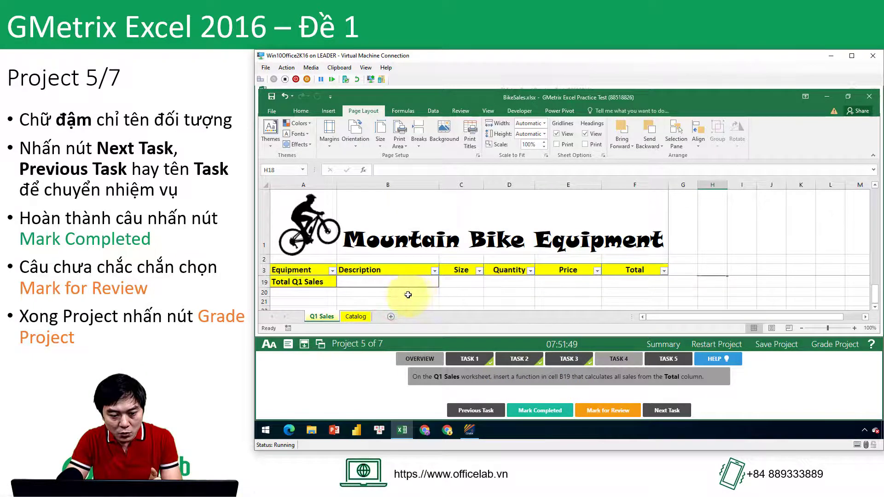
pyautogui.click(385, 282)
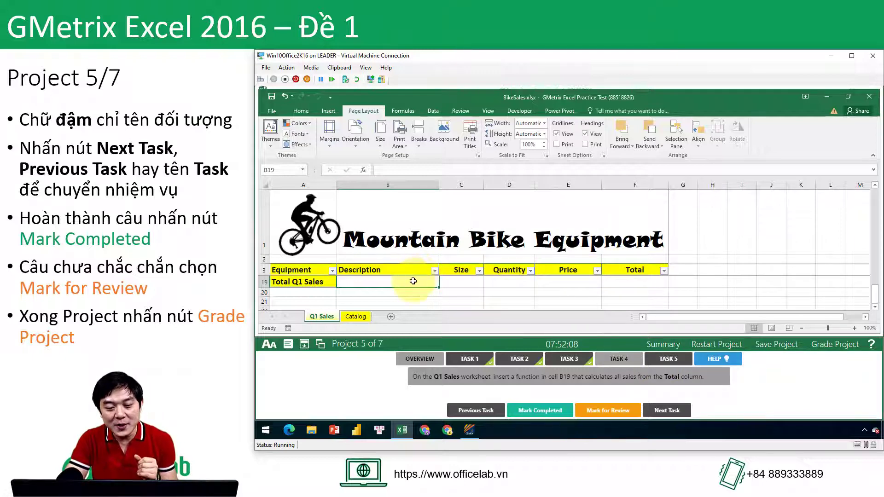
pyautogui.write('=')
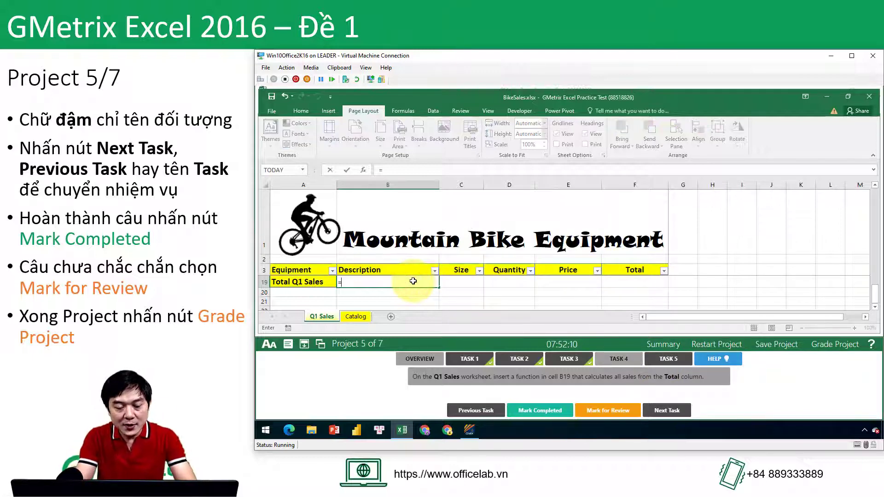
pyautogui.write('sum')
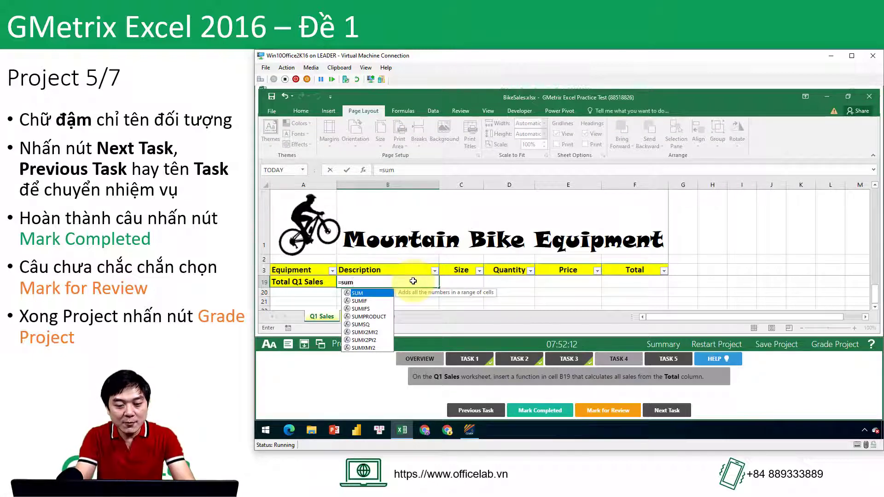
pyautogui.press('Tab')
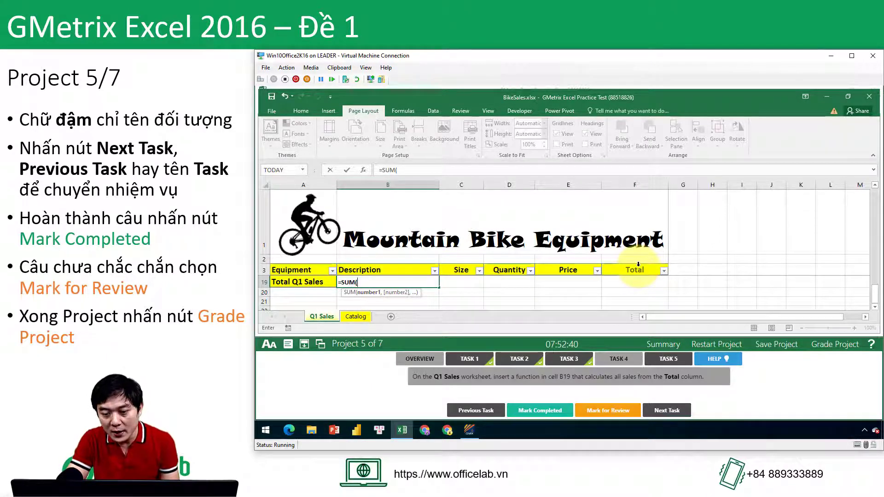
pyautogui.click(630, 267)
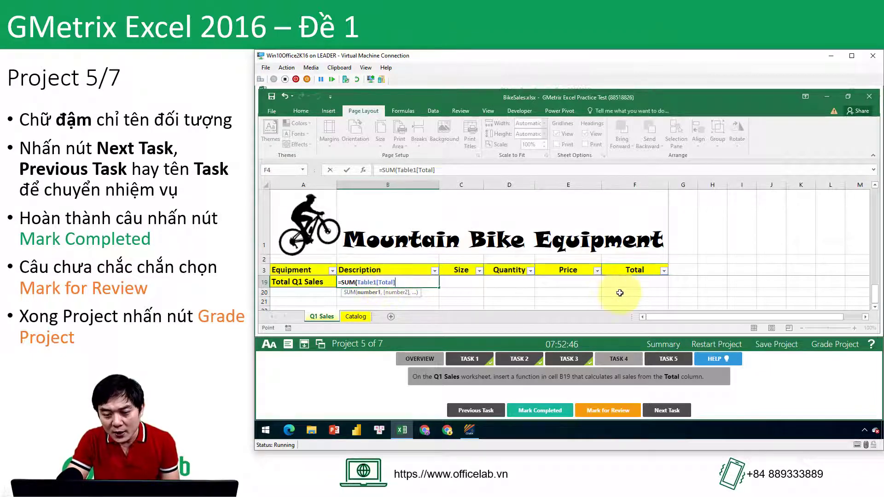
pyautogui.scroll(5, 620, 293)
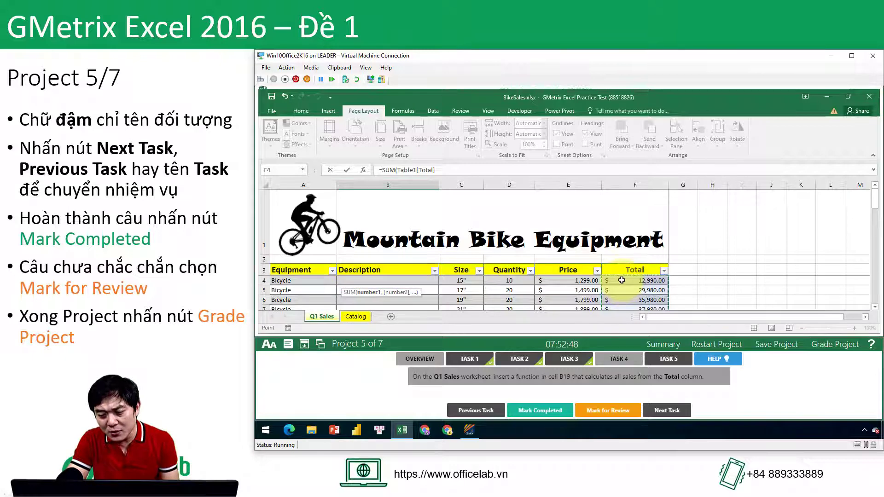
pyautogui.click(621, 280)
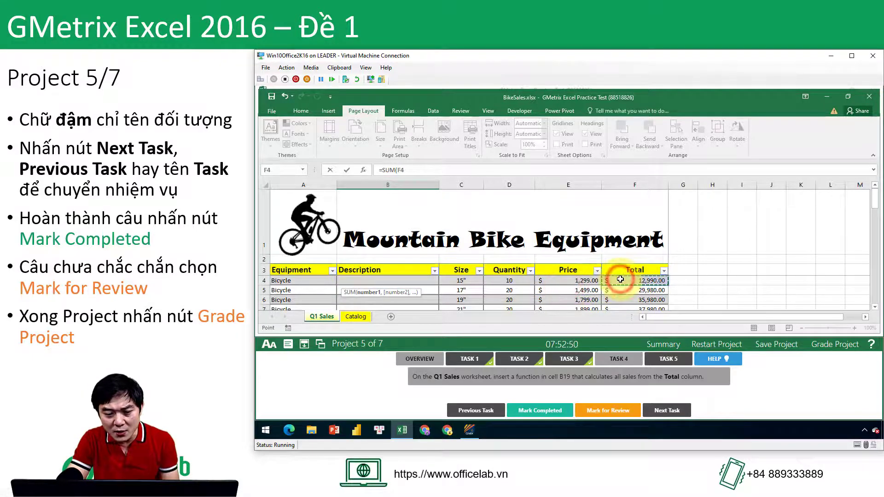
pyautogui.scroll(-2, 620, 280)
pyautogui.scroll(-2, 620, 281)
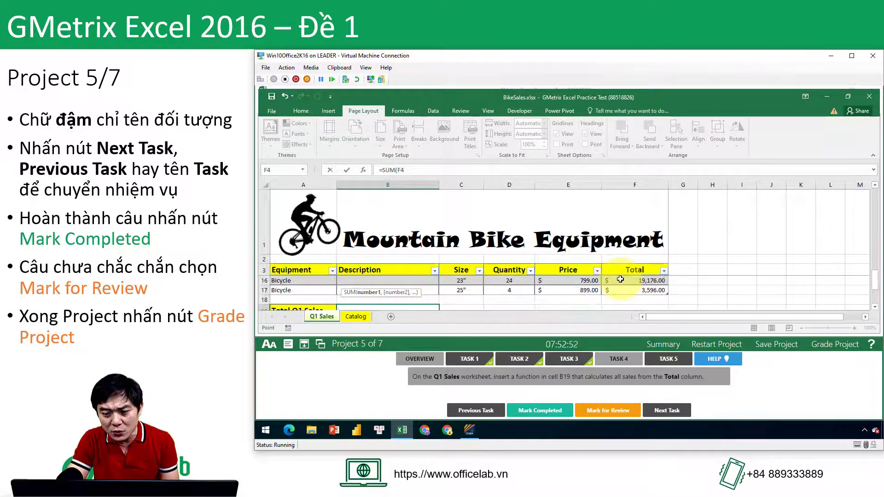
pyautogui.keyDown('shift'); pyautogui.click(625, 290); pyautogui.keyUp('shift')
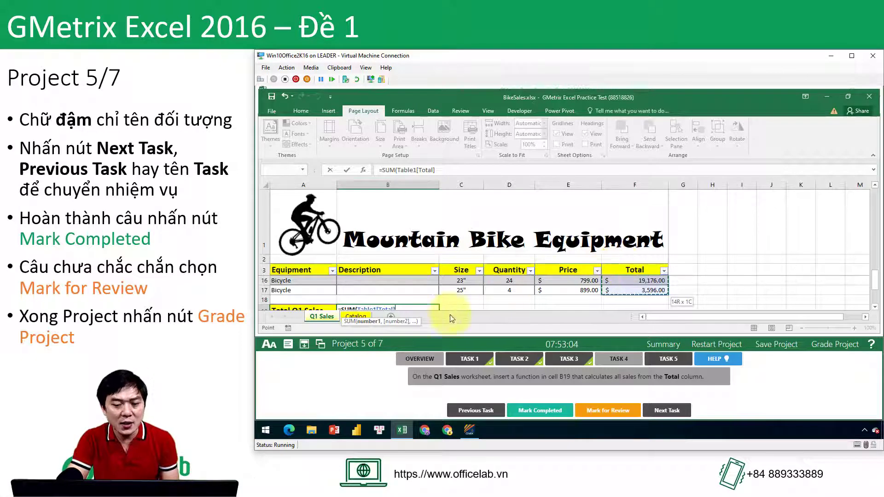
pyautogui.scroll(-1, 437, 291)
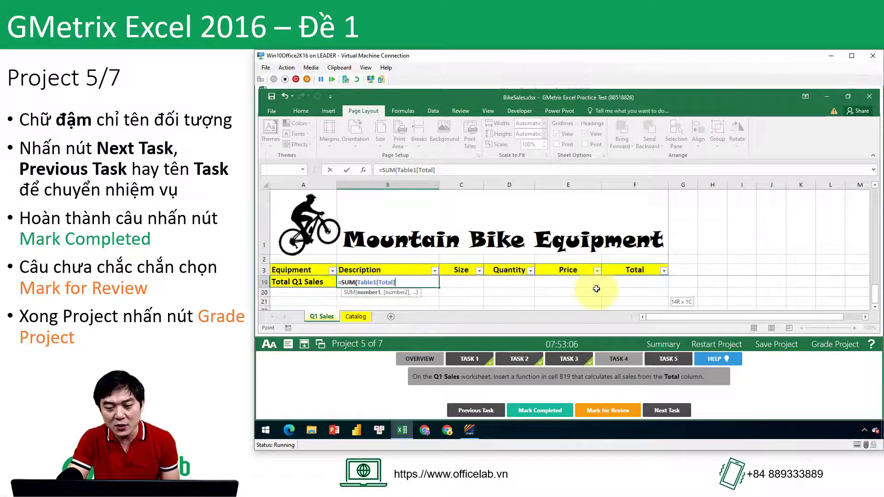
pyautogui.scroll(1, 591, 290)
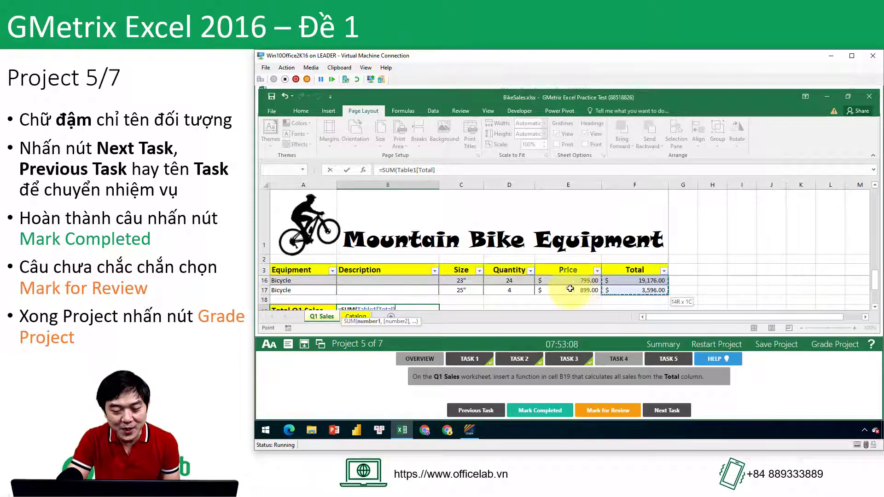
pyautogui.scroll(-1, 525, 286)
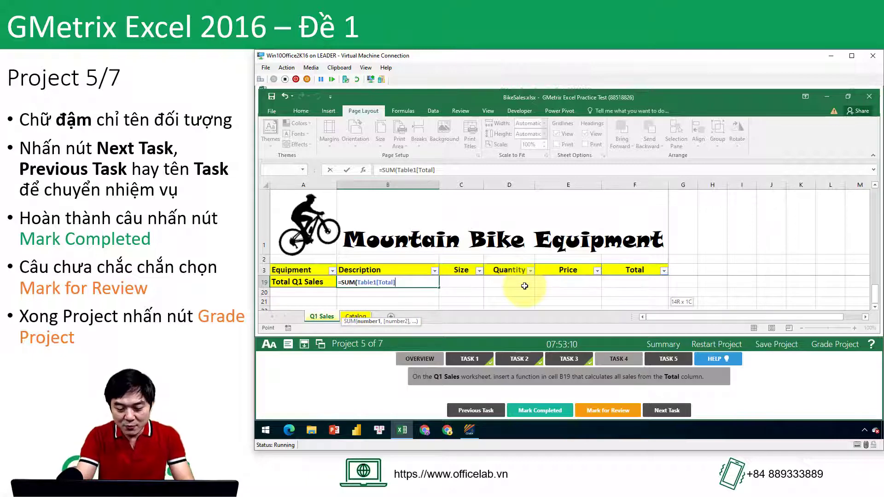
pyautogui.write(')')
pyautogui.press('Return')
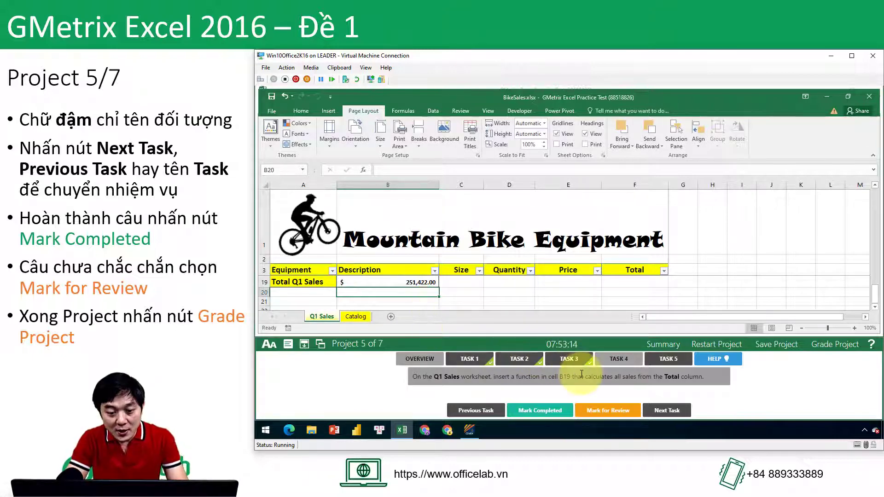
pyautogui.click(389, 282)
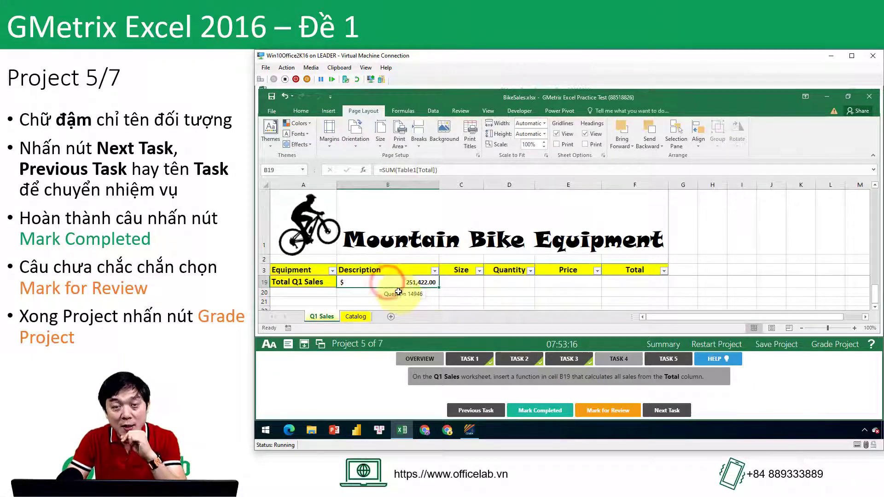
pyautogui.scroll(3, 575, 291)
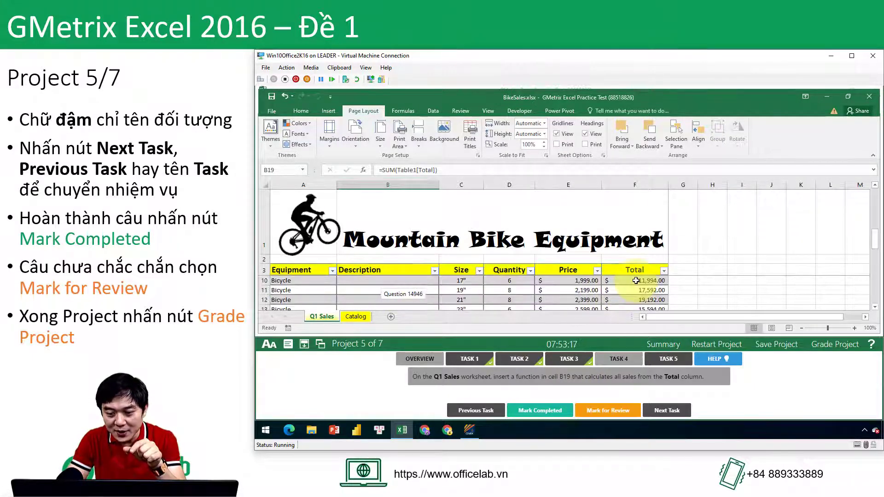
pyautogui.click(635, 280)
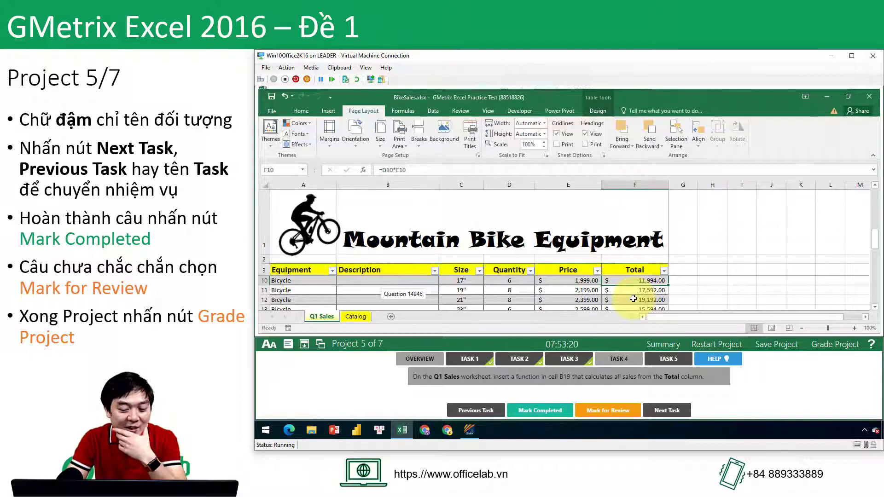
# Mark the SUM total task completed, open Task 5 and select Q1 Sales cell B4.
pyautogui.click(610, 357)
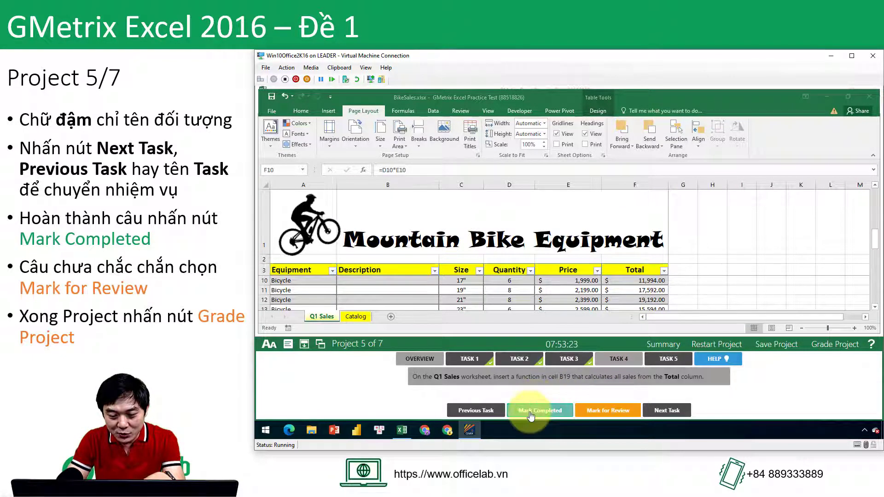
pyautogui.click(664, 360)
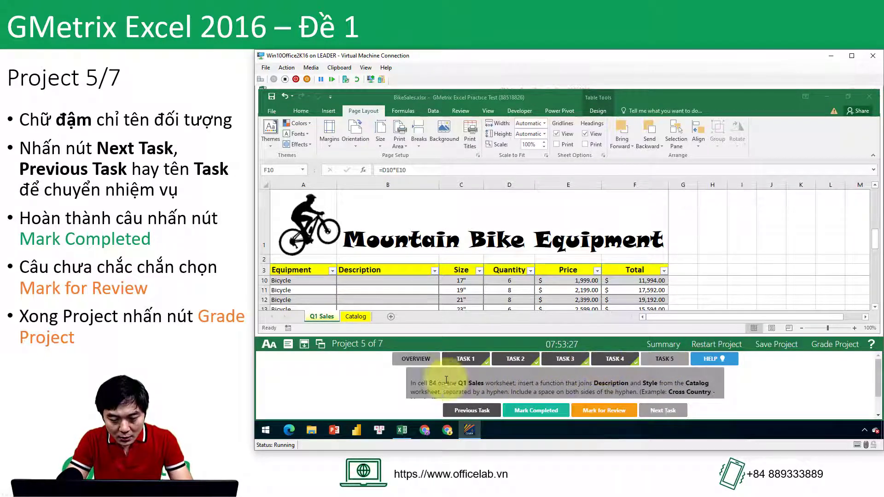
pyautogui.click(381, 288)
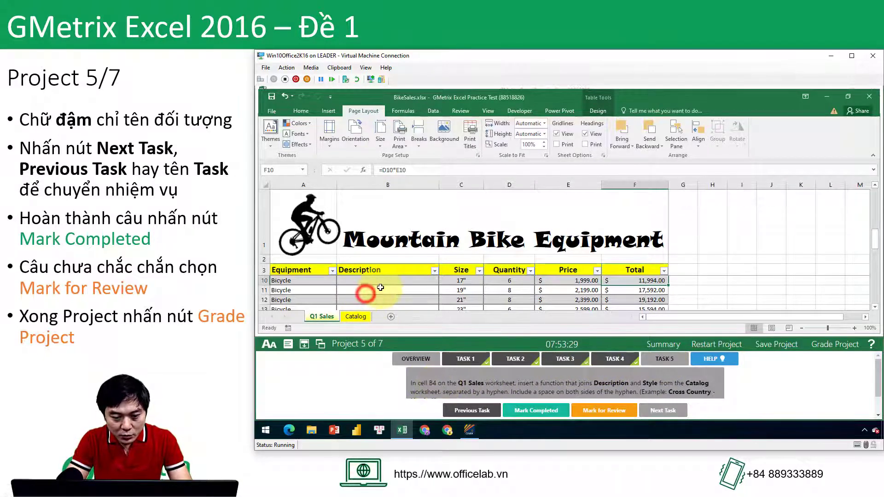
pyautogui.scroll(2, 380, 288)
pyautogui.click(383, 280)
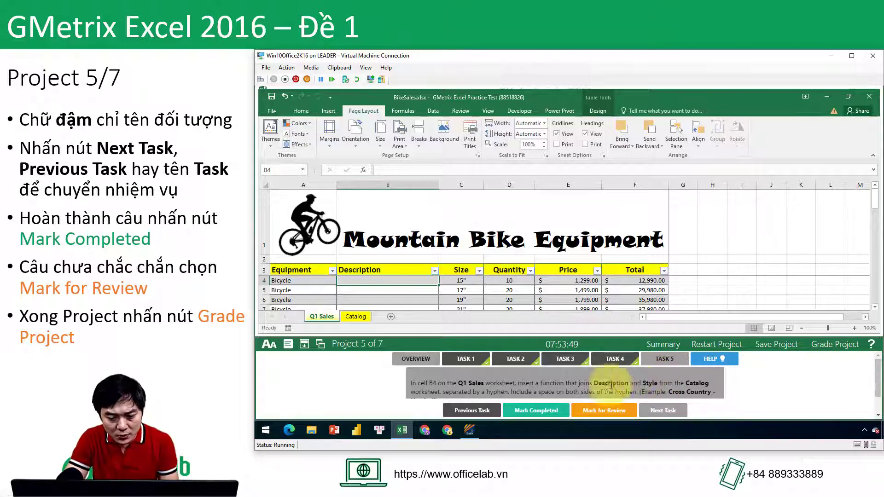
# View the Catalog sheet's columns and reveal the full Task 5 instructions.
pyautogui.click(355, 317)
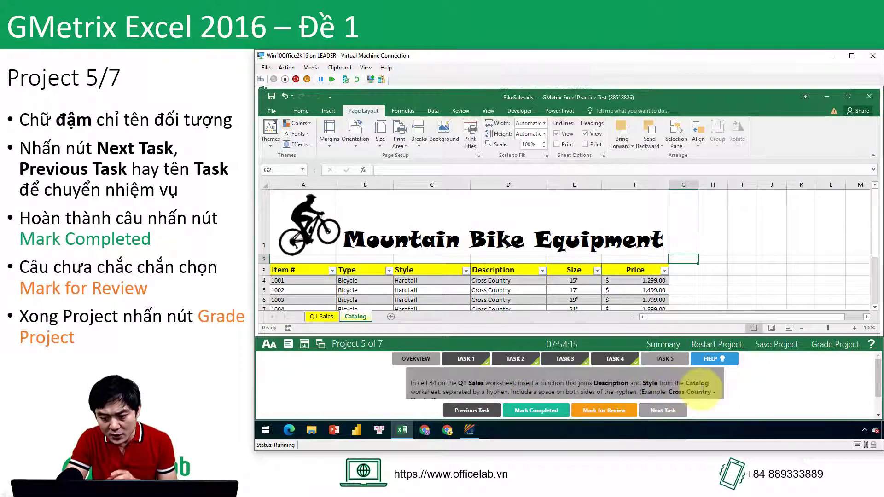
pyautogui.scroll(-1, 702, 389)
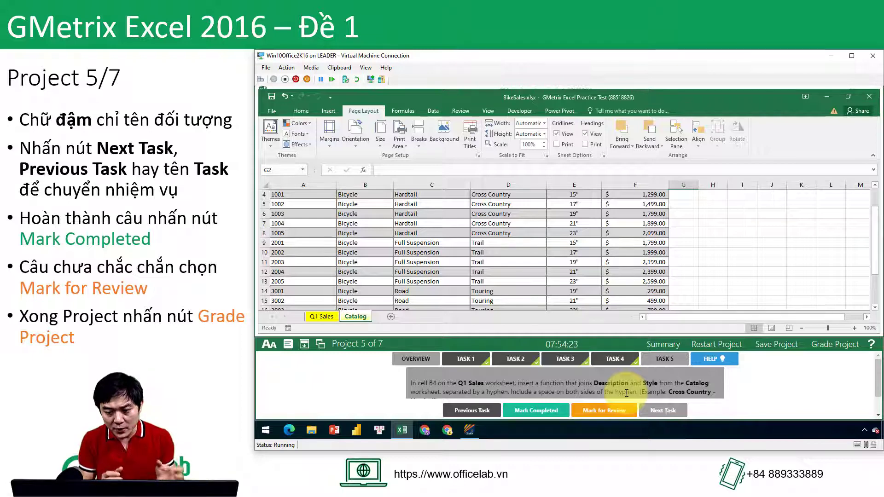
pyautogui.click(880, 386)
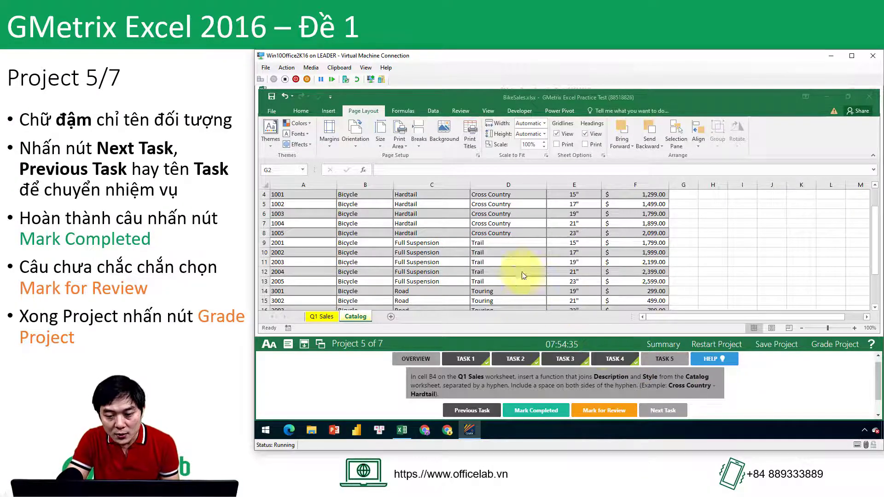
# Start a =CONCATENATE( formula in cell B4 of the Q1 Sales sheet.
pyautogui.click(322, 317)
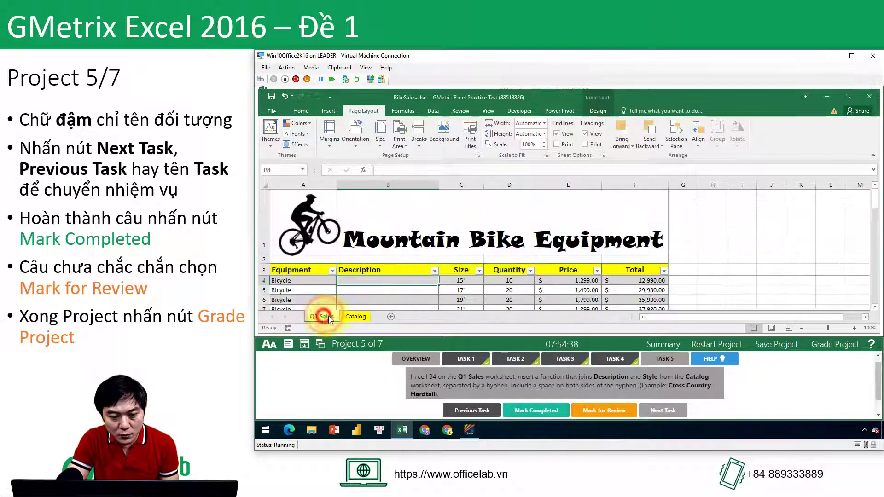
pyautogui.click(378, 280)
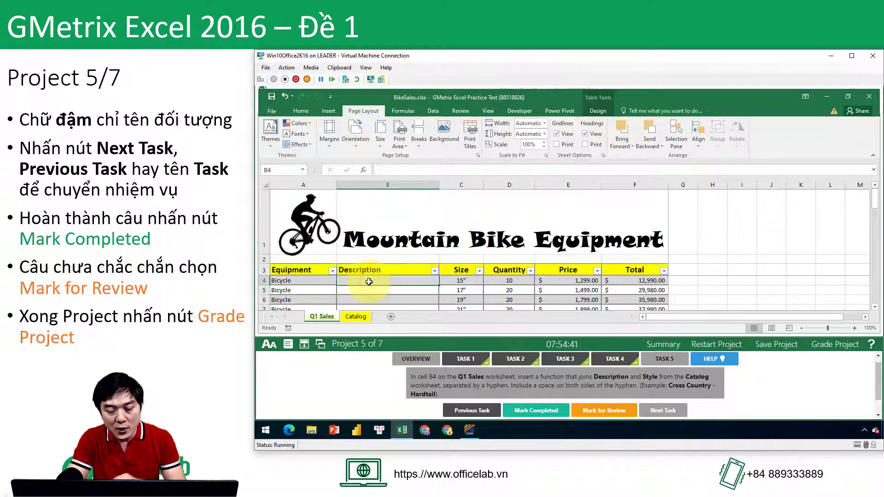
pyautogui.write('=')
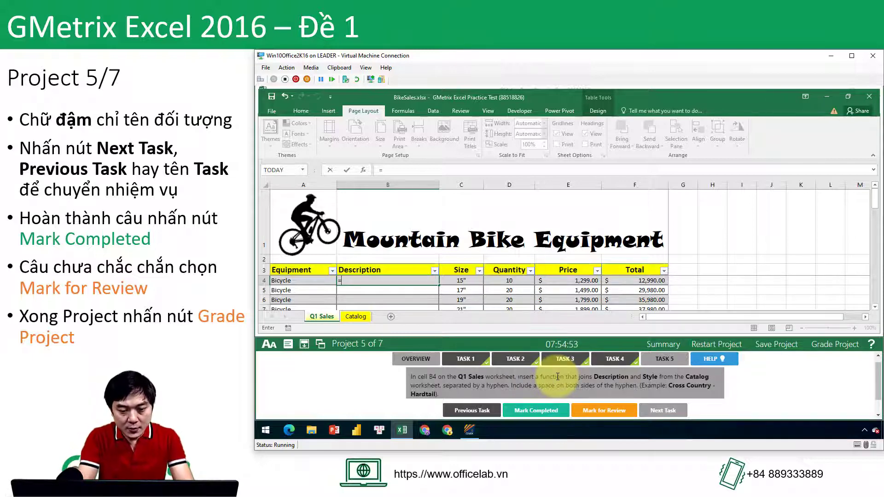
pyautogui.write('co')
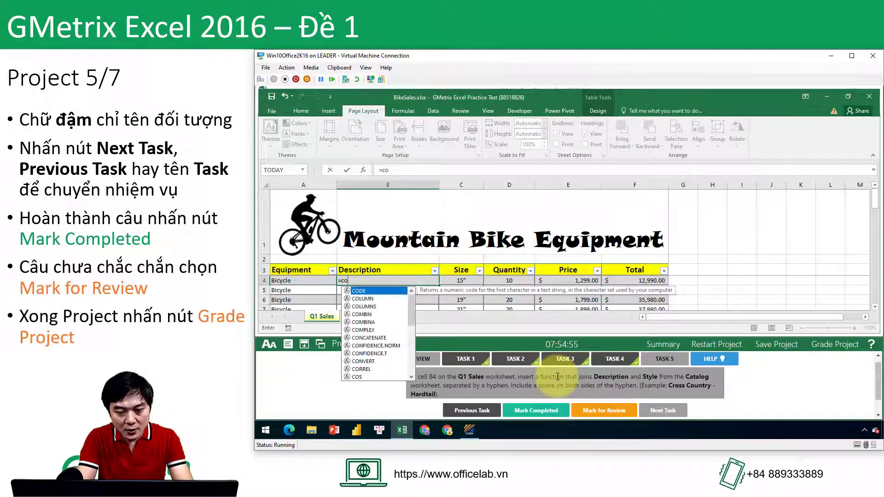
pyautogui.write('n')
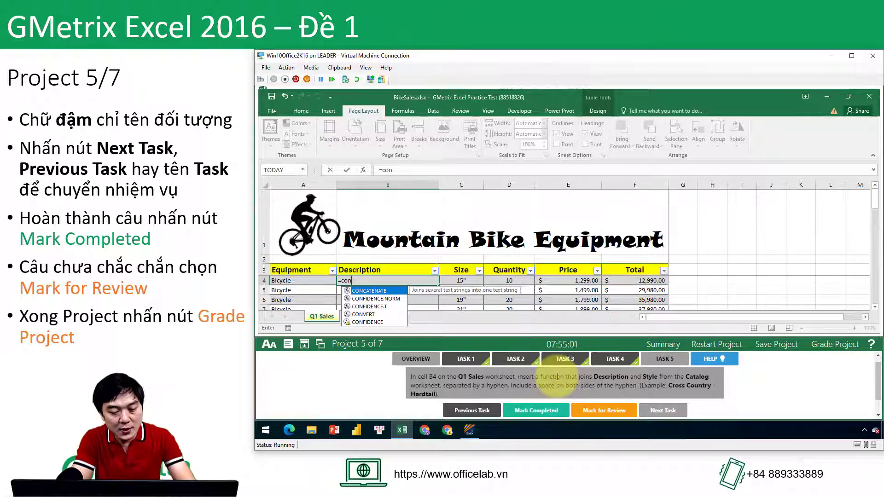
pyautogui.press('Tab')
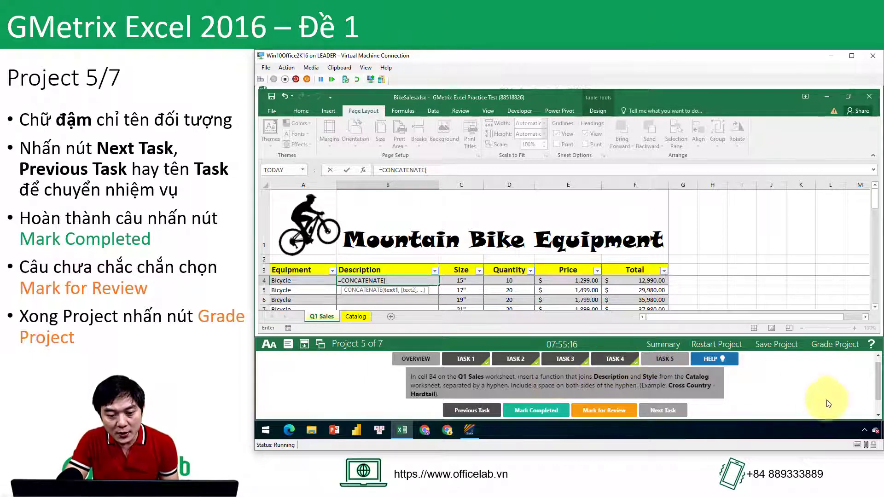
pyautogui.click(361, 317)
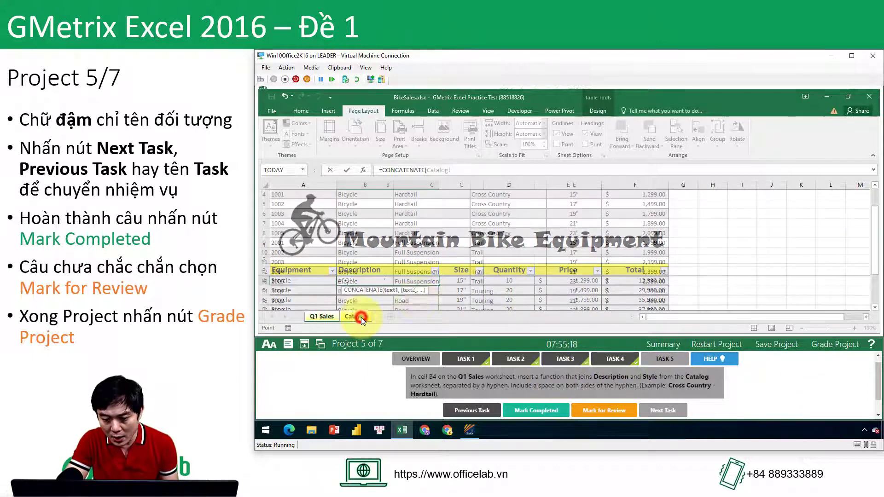
pyautogui.scroll(-3, 454, 286)
pyautogui.scroll(3, 480, 255)
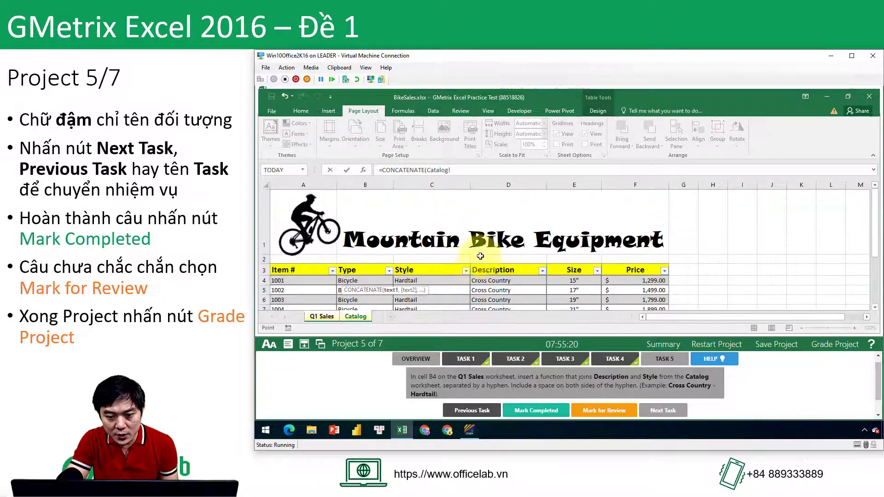
pyautogui.click(494, 280)
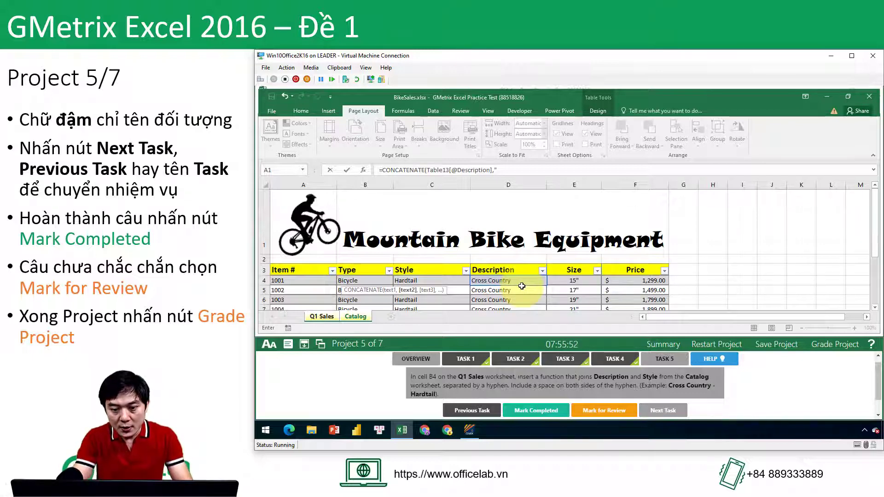
pyautogui.write(' -')
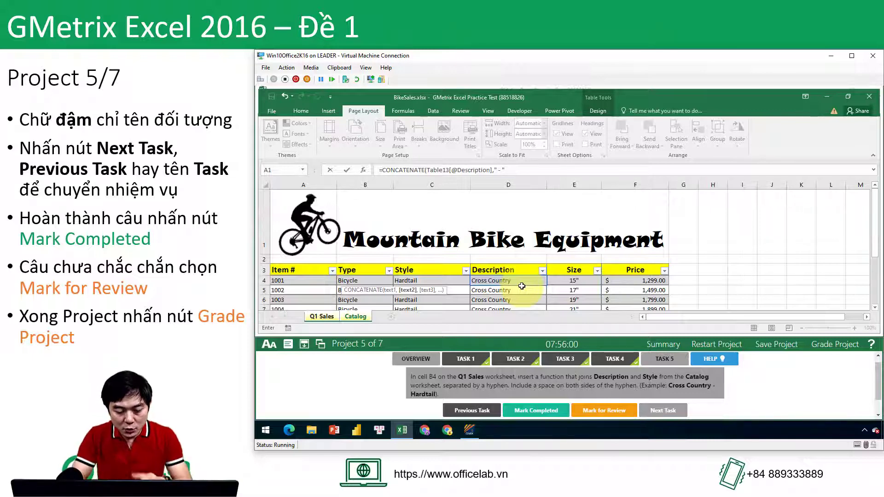
pyautogui.write(',')
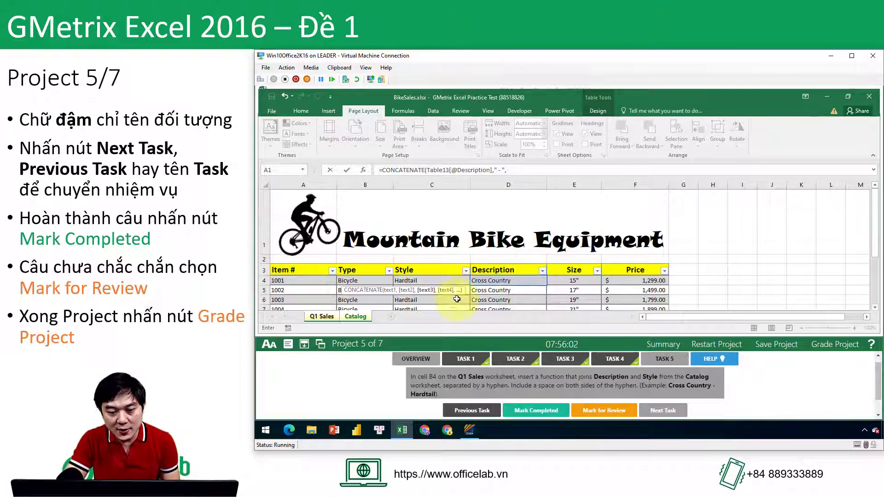
pyautogui.click(443, 278)
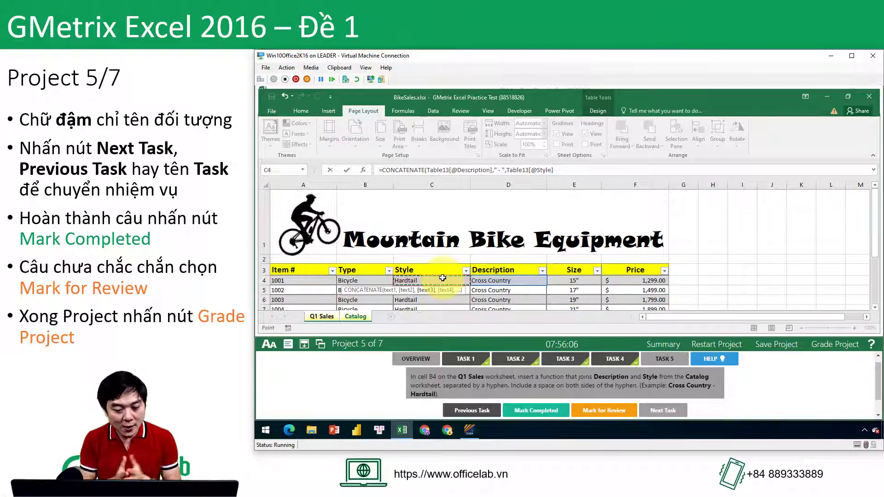
pyautogui.press('Return')
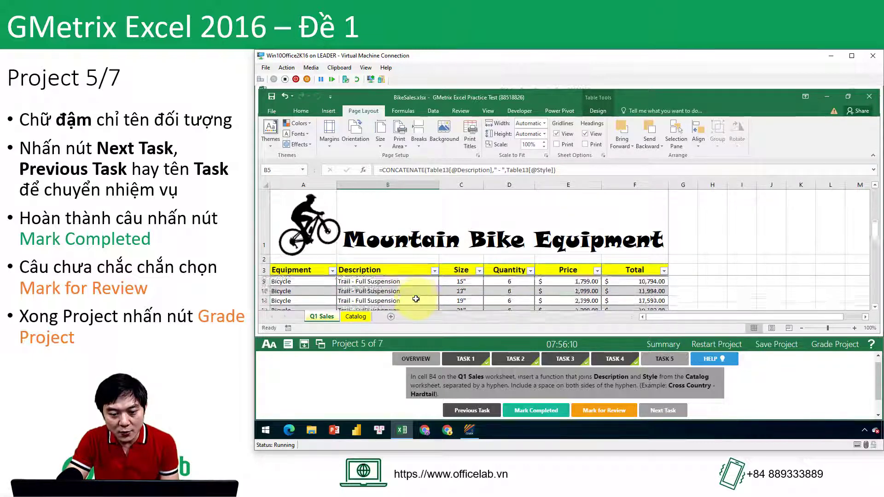
# Check the joined descriptions in B18, B11 and B4, then mark Task 5 completed.
pyautogui.scroll(-4, 416, 295)
pyautogui.click(416, 299)
pyautogui.scroll(2, 416, 299)
pyautogui.click(412, 294)
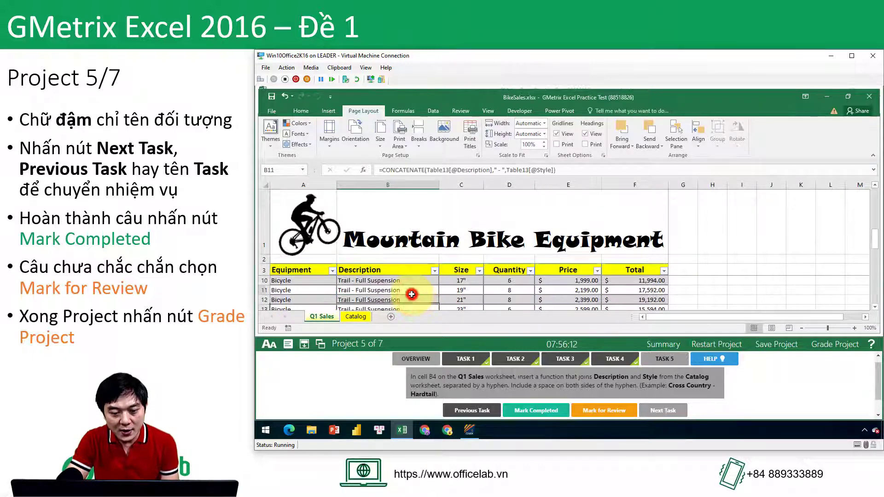
pyautogui.scroll(1, 412, 295)
pyautogui.scroll(1, 410, 292)
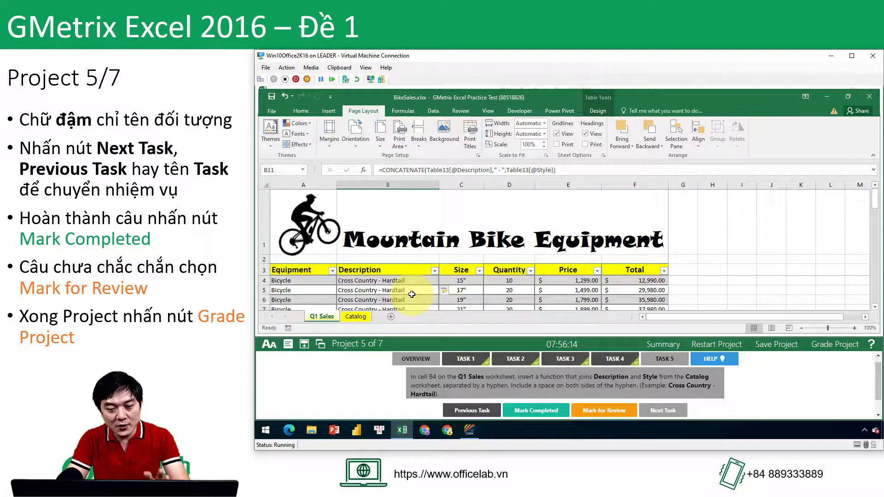
pyautogui.click(394, 282)
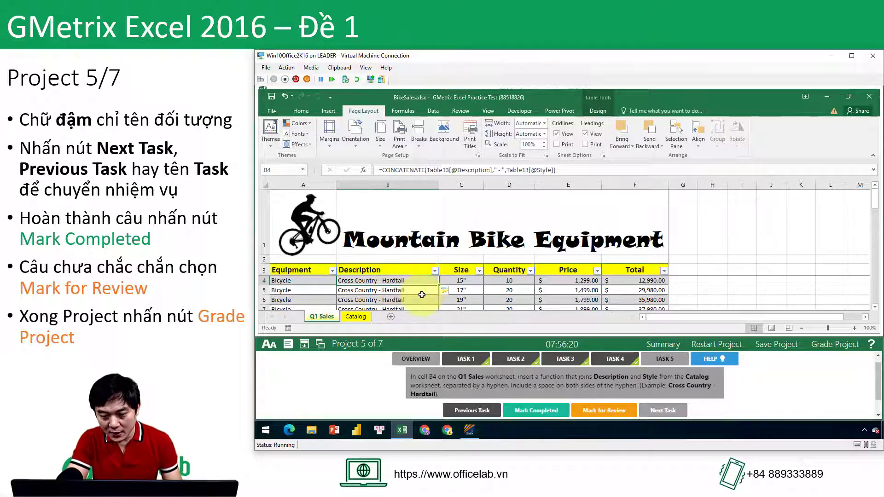
pyautogui.click(545, 411)
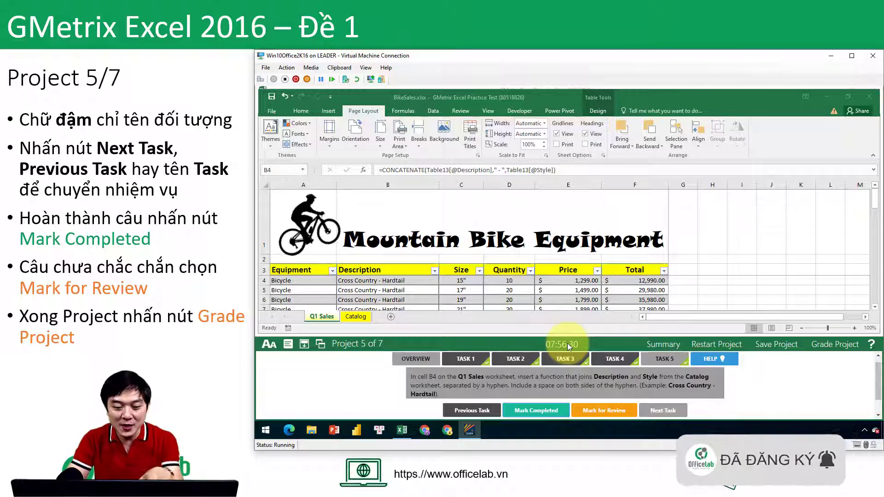
# Grade the Bike Sales project, continue past the summary, and minimize the virtual machine.
pyautogui.click(849, 346)
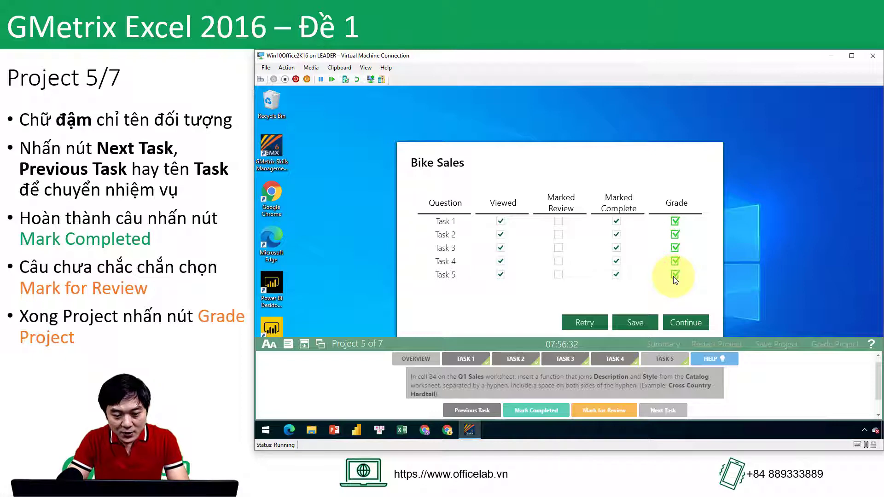
pyautogui.click(689, 324)
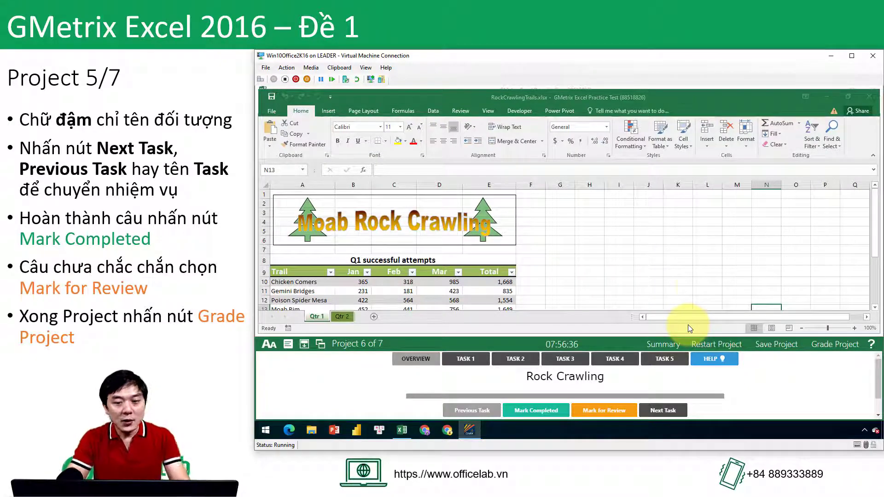
pyautogui.click(826, 55)
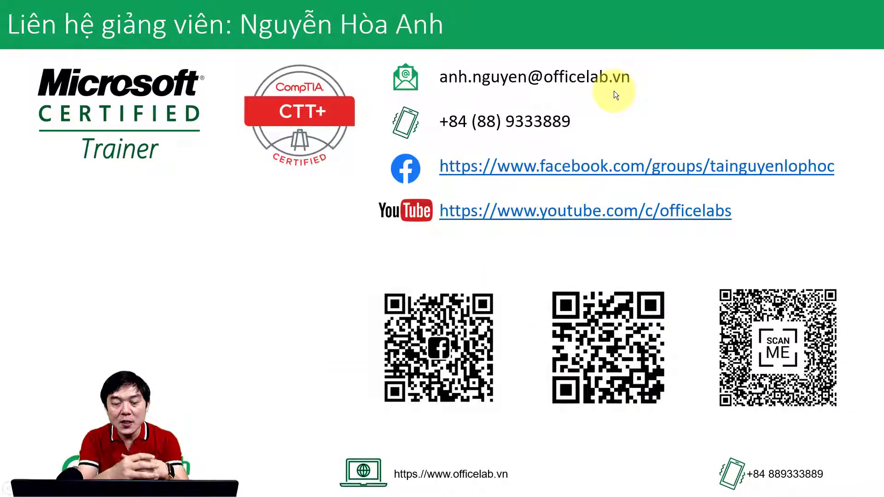